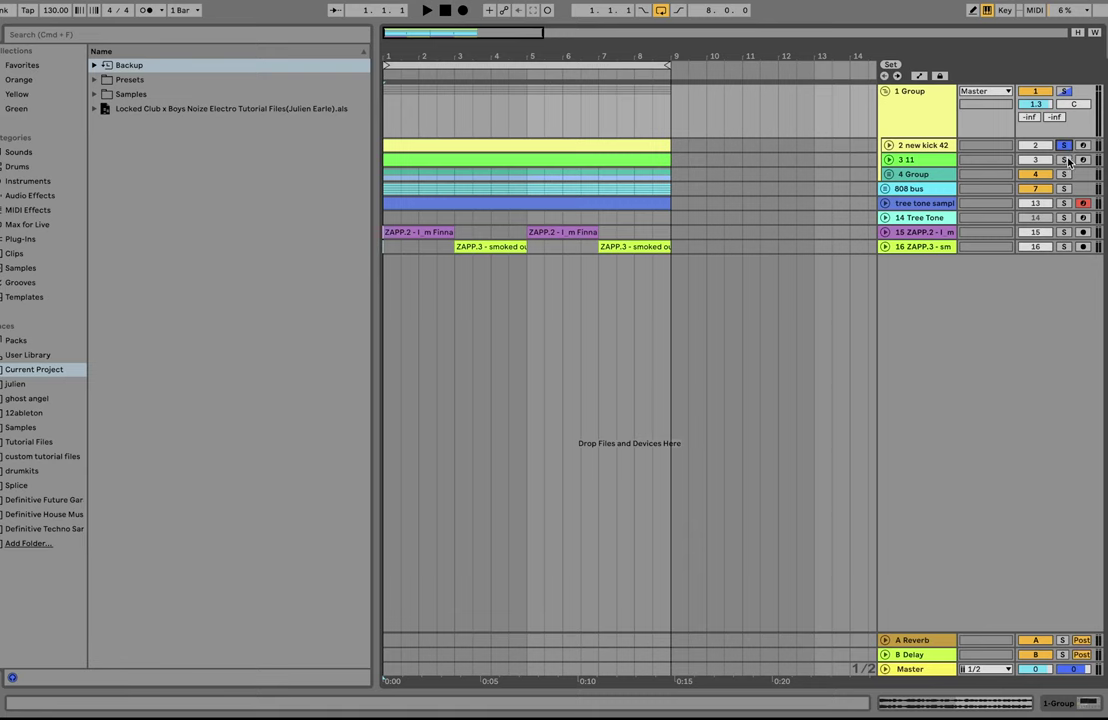
- Solo track 11 alongside the new kick 42 track, open the kick track's devices and listen to both together
click(1064, 160)
key(space)
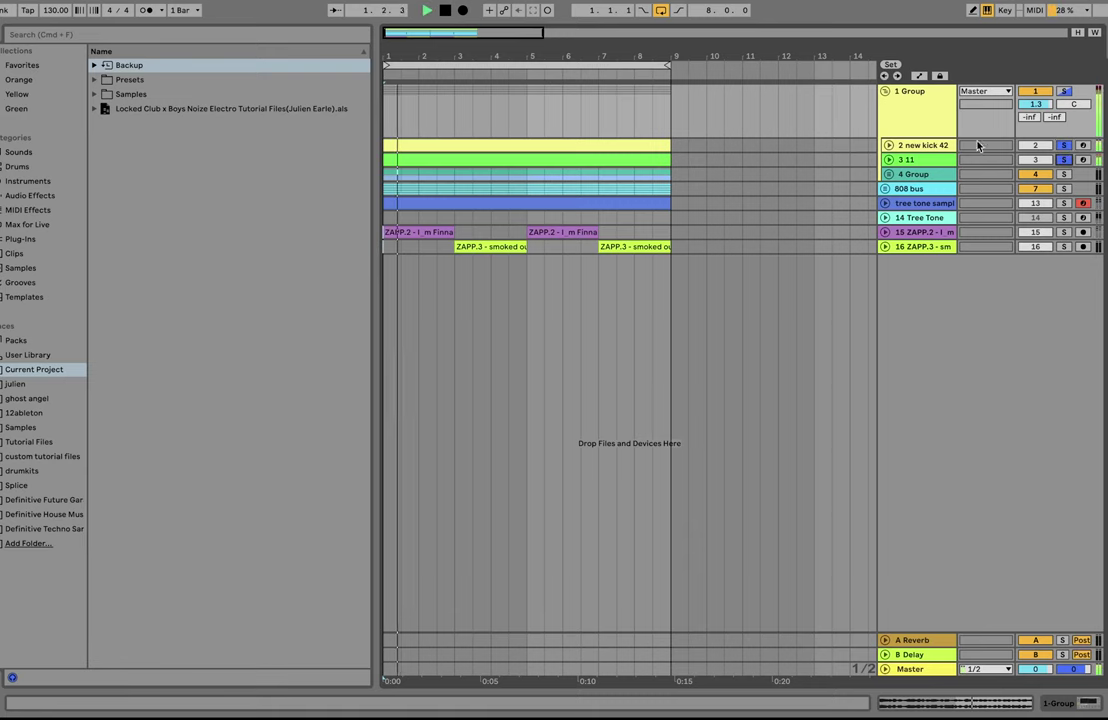
click(925, 147)
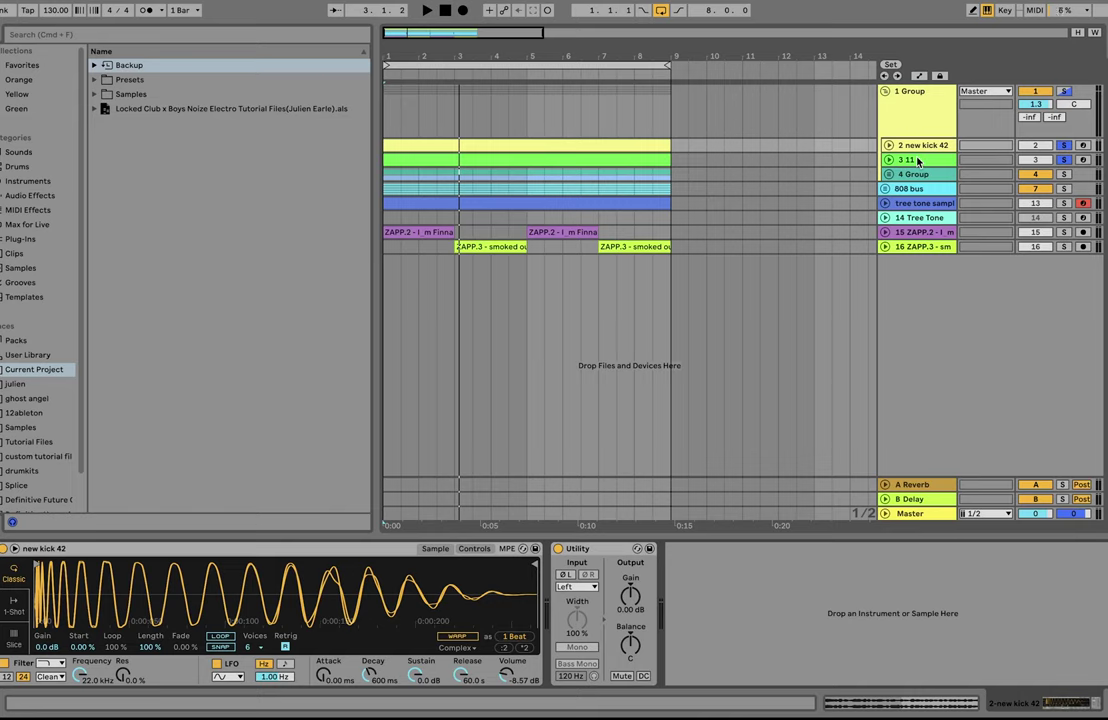
key(space)
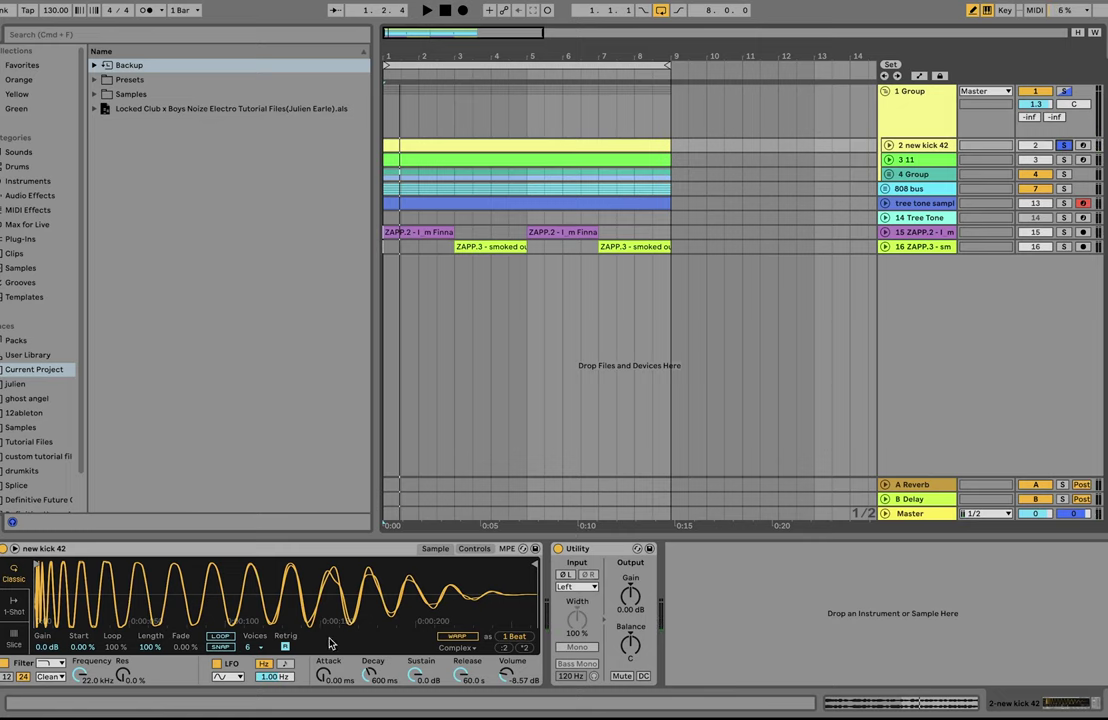
- Examine the new kick 42 sample's waveform up close
scroll(376, 575, up, 5)
scroll(376, 575, up, 3)
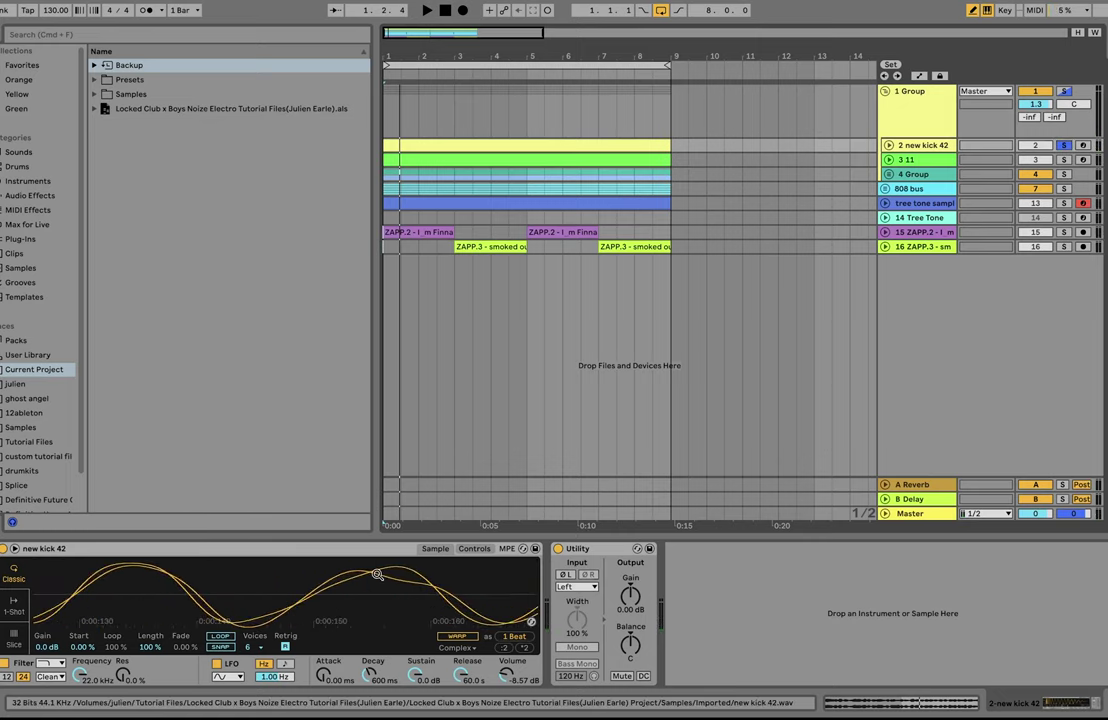
scroll(421, 604, down, 8)
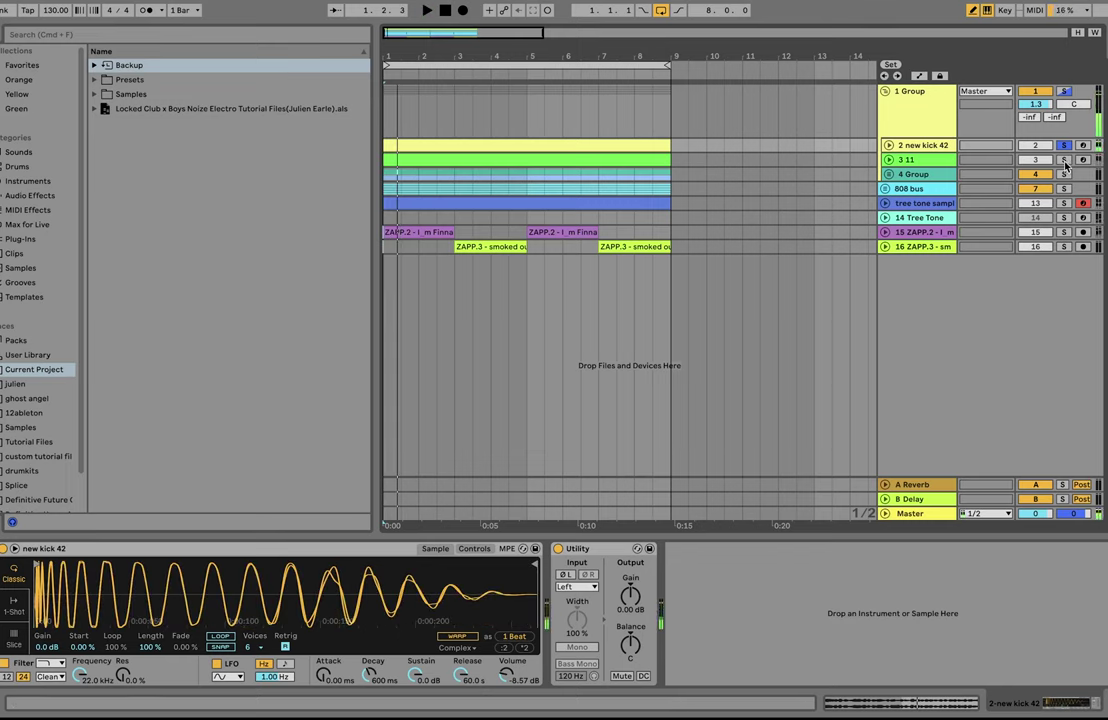
- Open the soloed track 11's devices, reveal its sample in the browser and audition it with the cue volume at 6.0
click(914, 160)
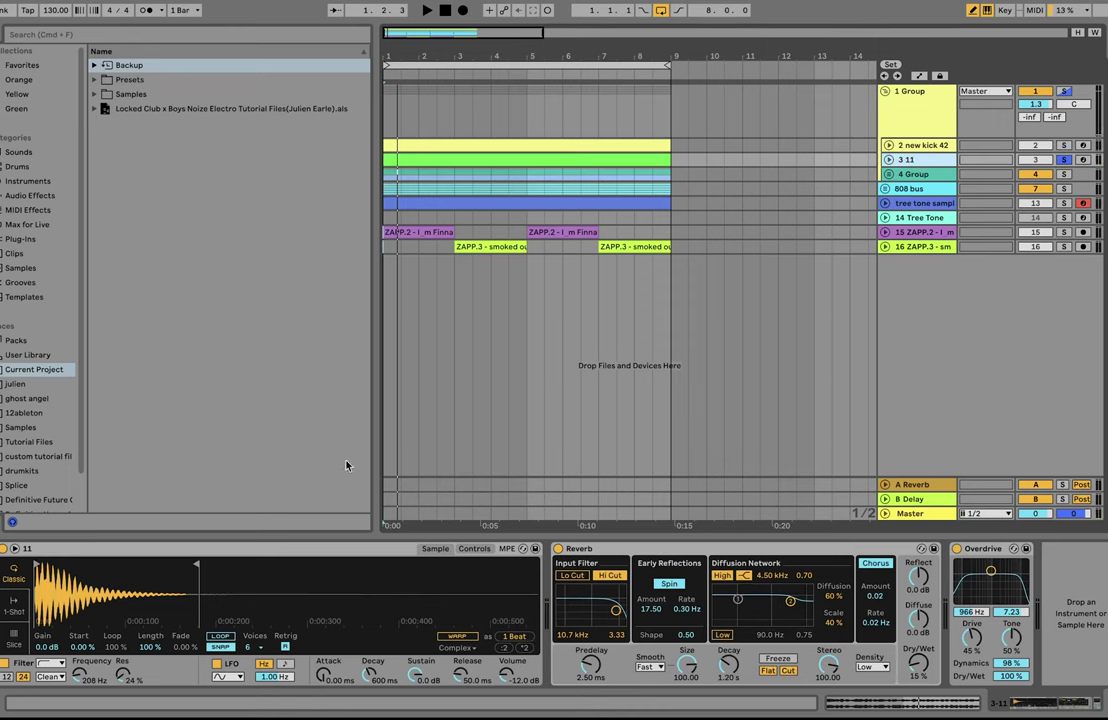
right_click(283, 621)
click(318, 638)
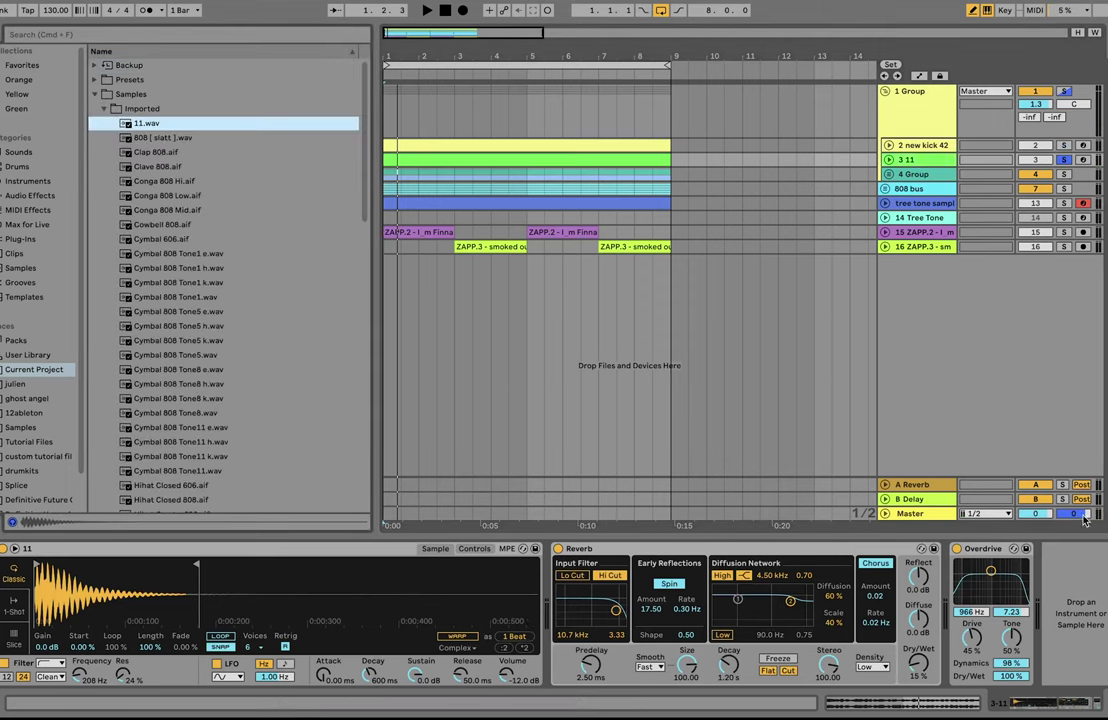
click(138, 123)
key(space)
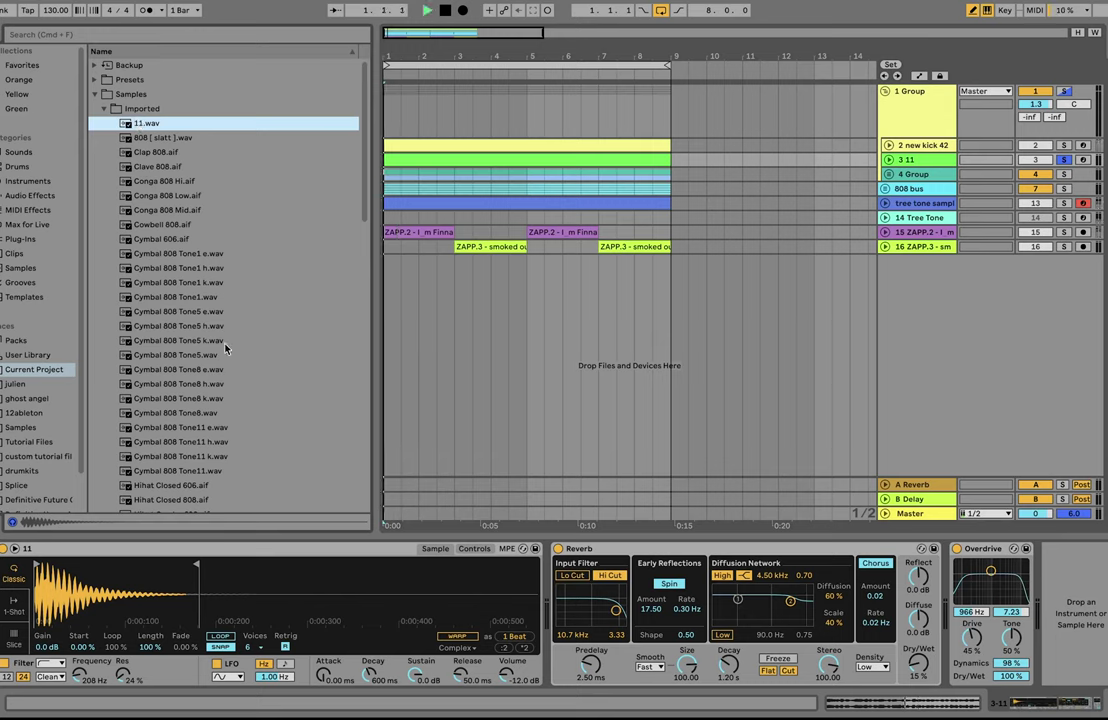
- Listen to track 11 on its own and, with its solo released, within the full arrangement
key(space)
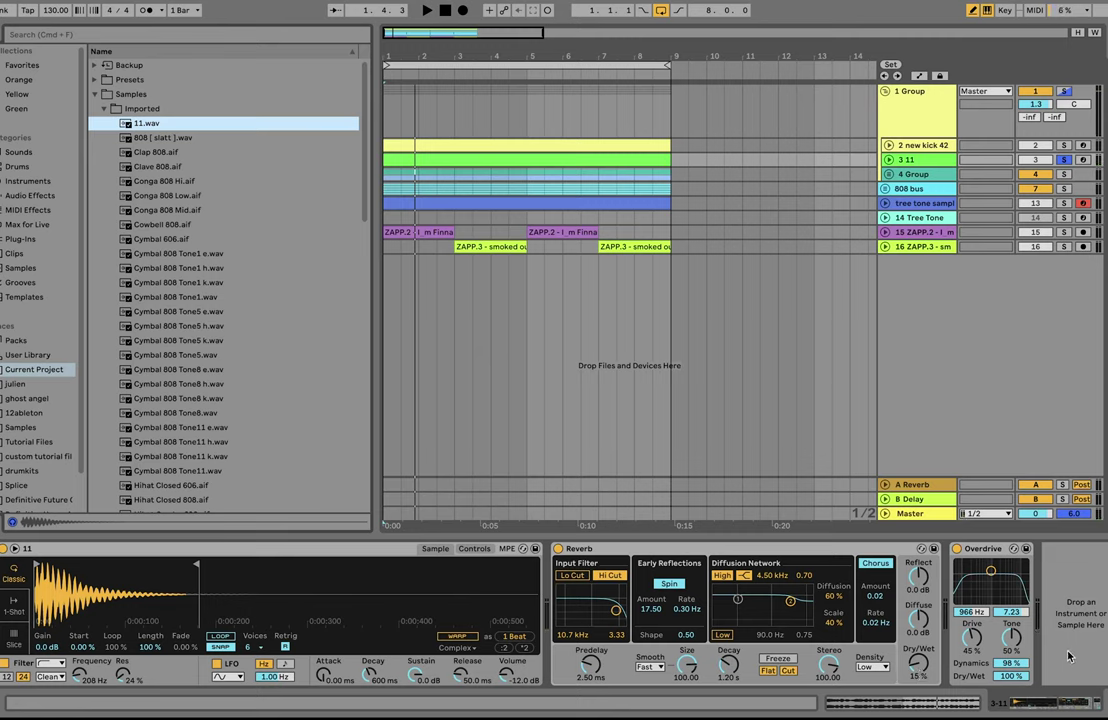
key(space)
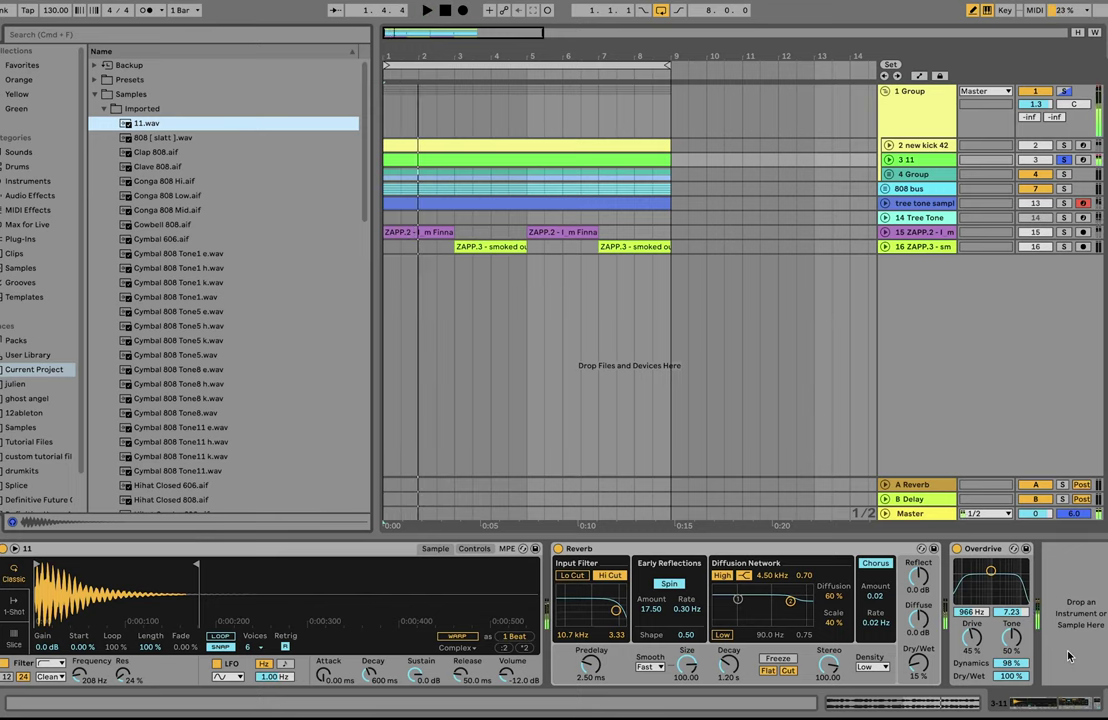
click(1064, 160)
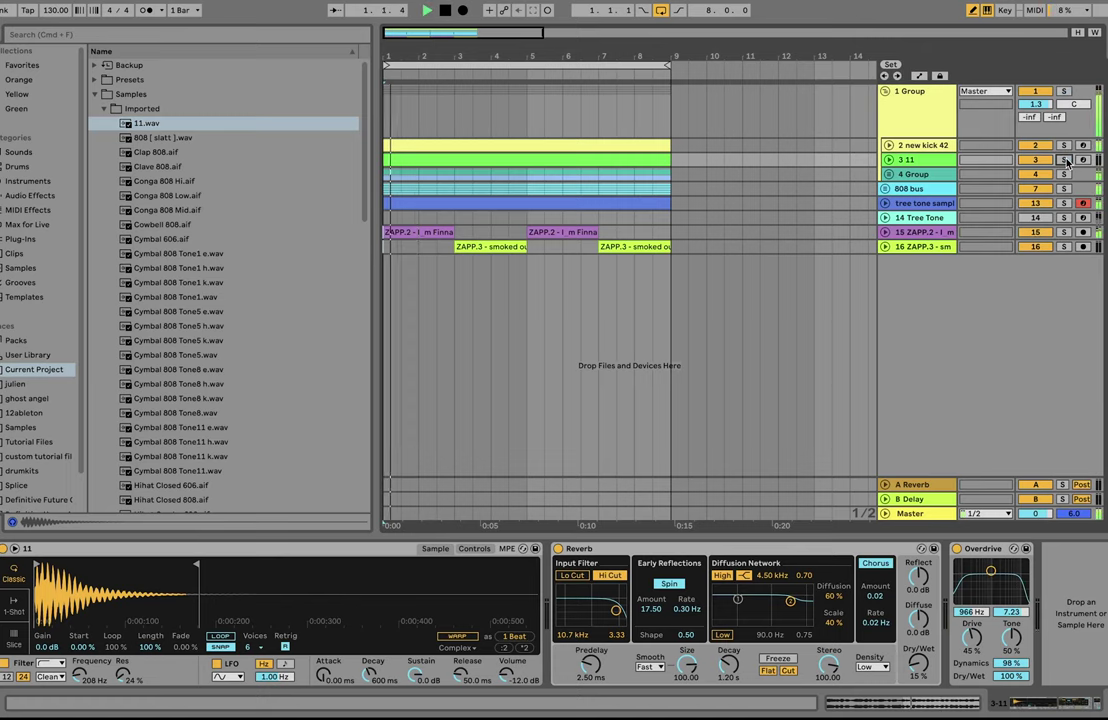
key(space)
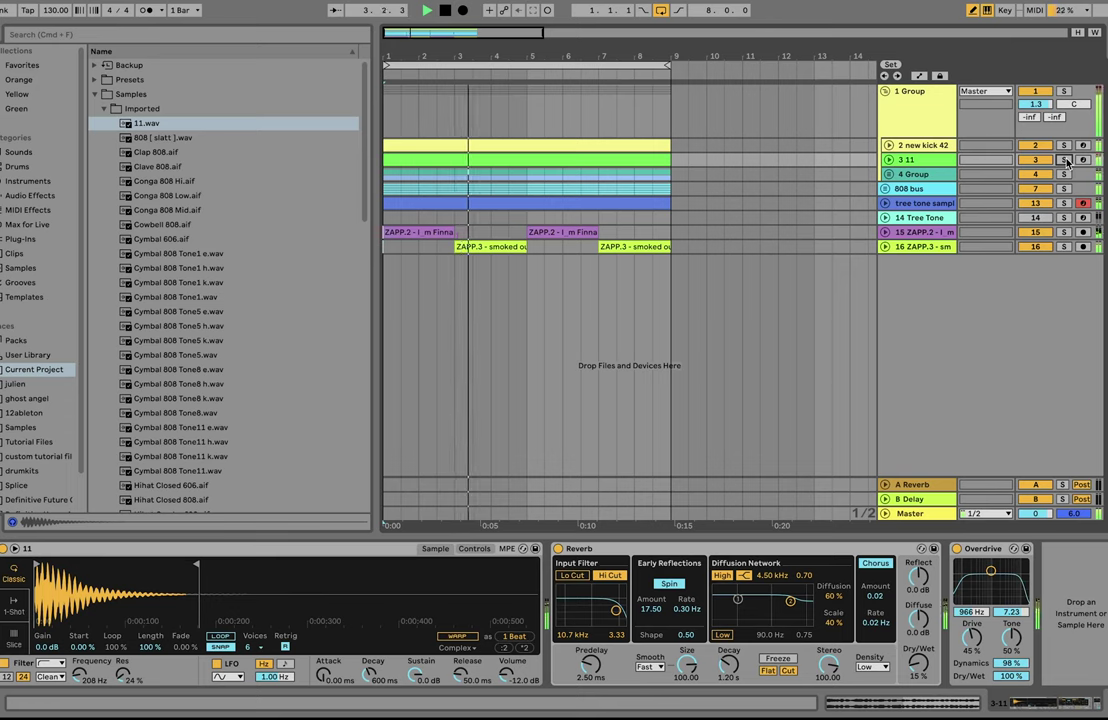
key(space)
- Solo and unfold the 4 Group, play it and open the 606 Core Kit track's devices
click(1064, 174)
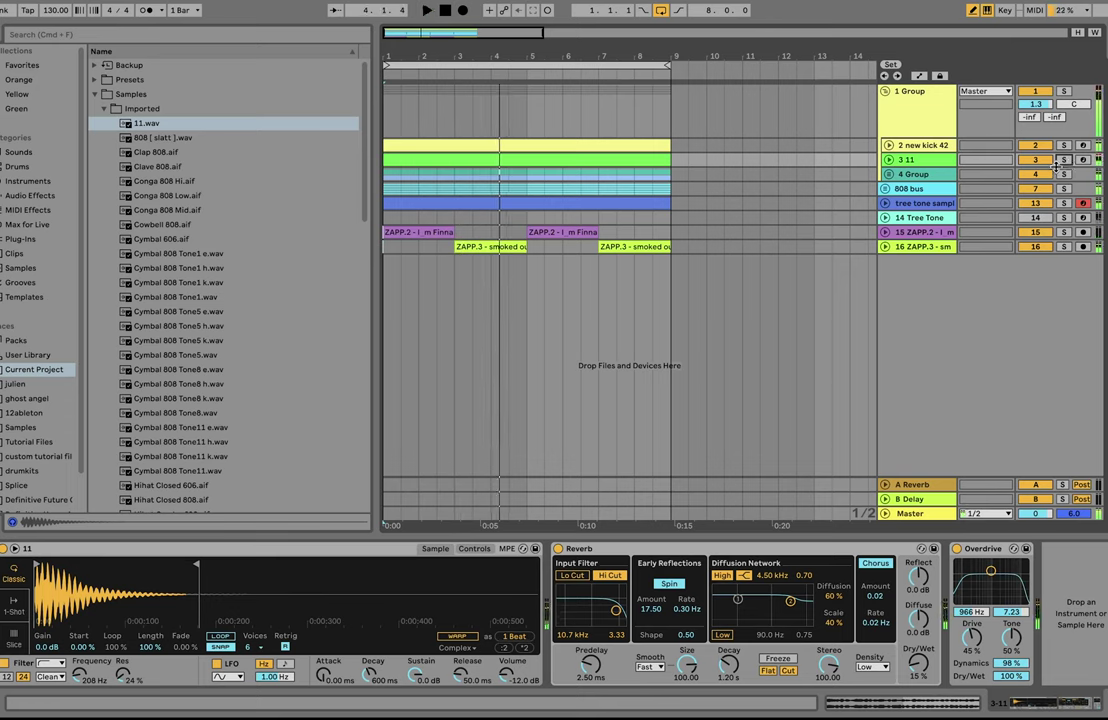
click(885, 174)
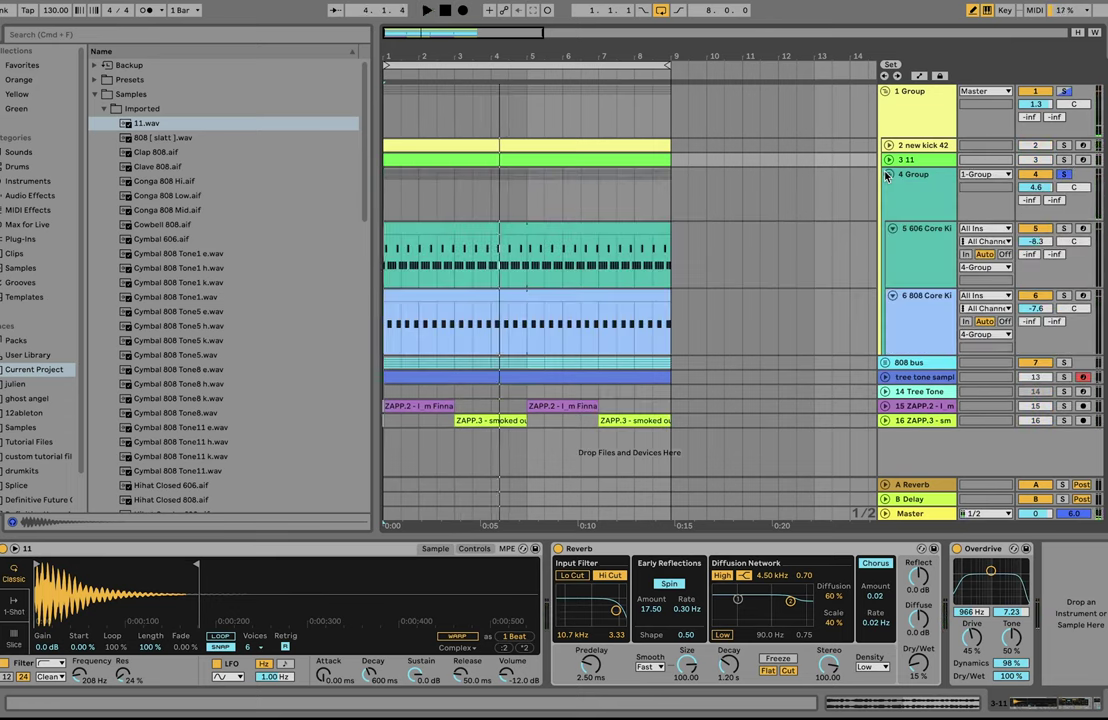
key(space)
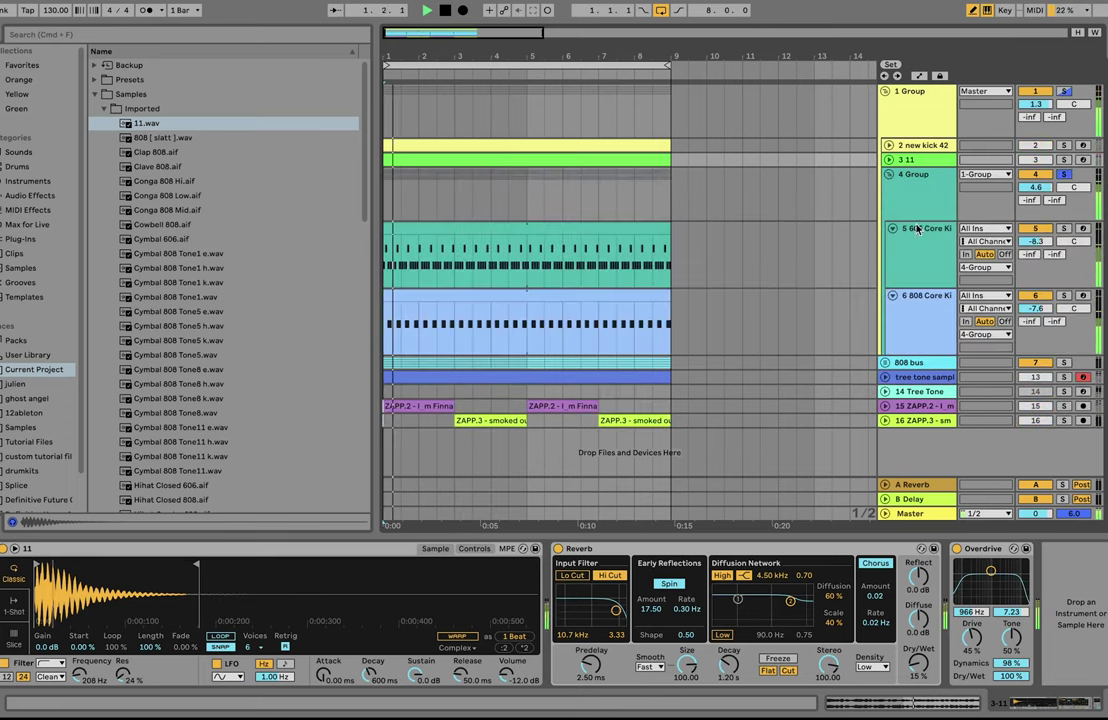
click(922, 276)
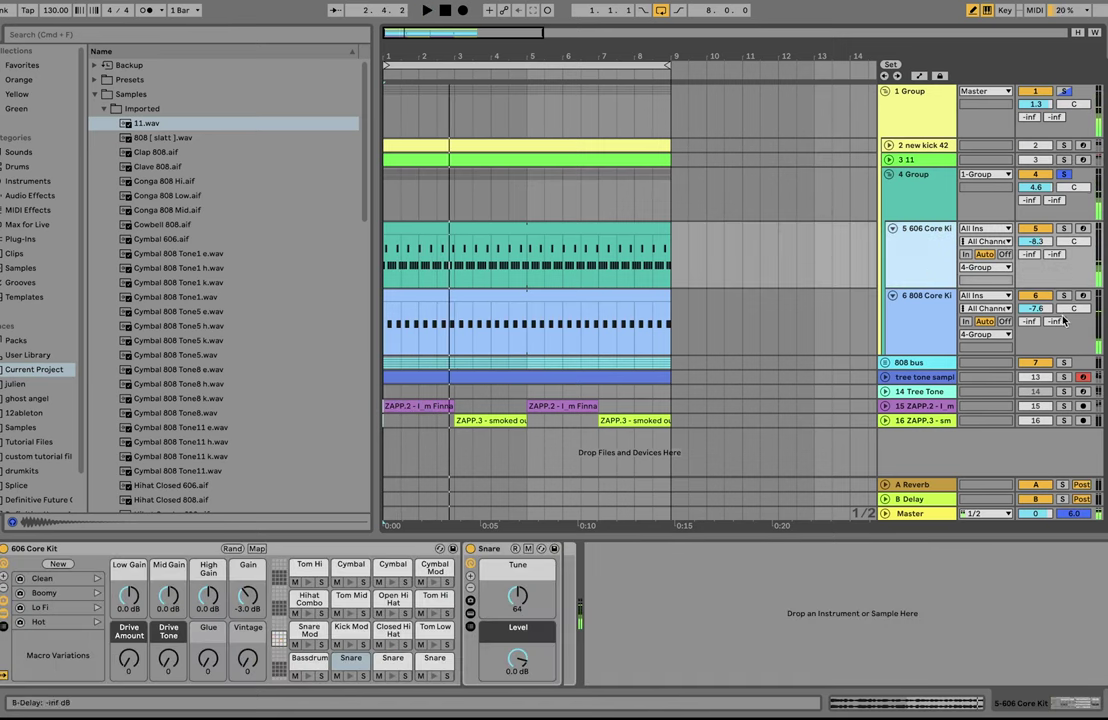
- Solo the 808 Core Kit track, open its drum rack and listen to its pattern
key(0)
click(953, 312)
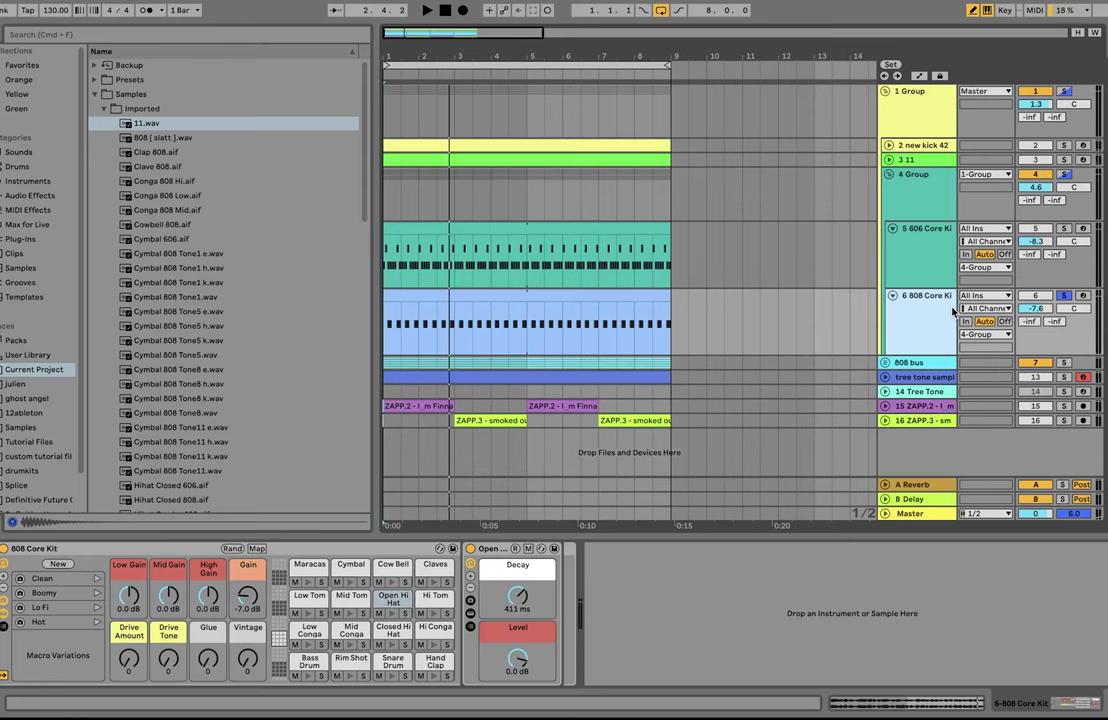
key(space)
key(space)
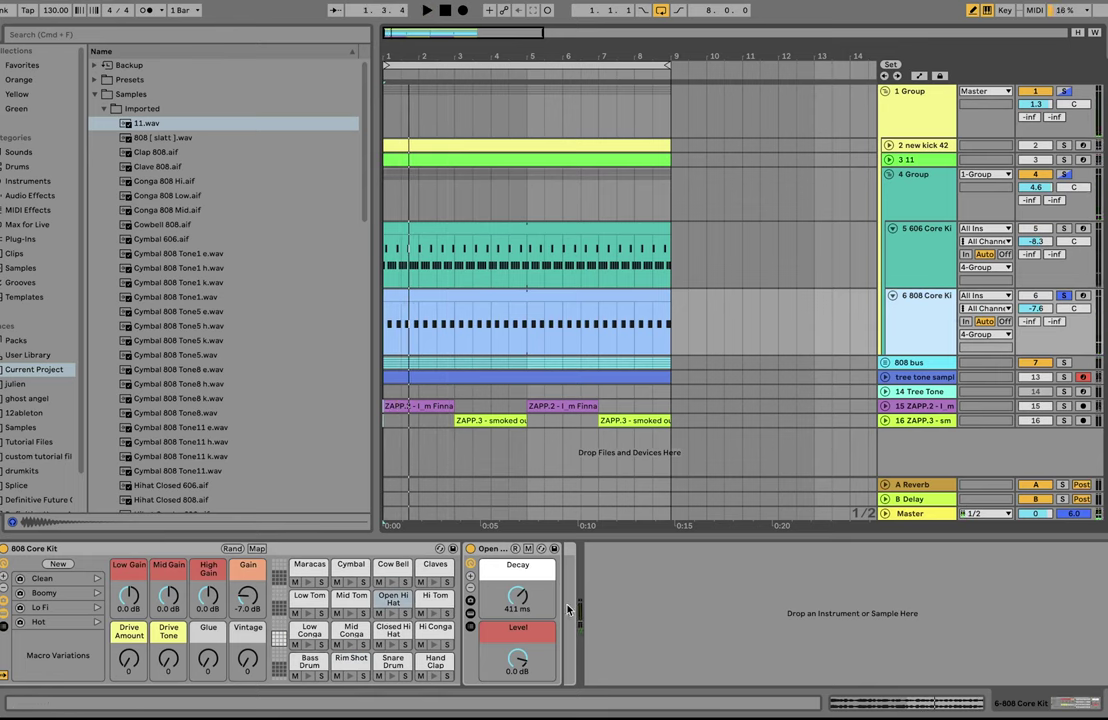
key(space)
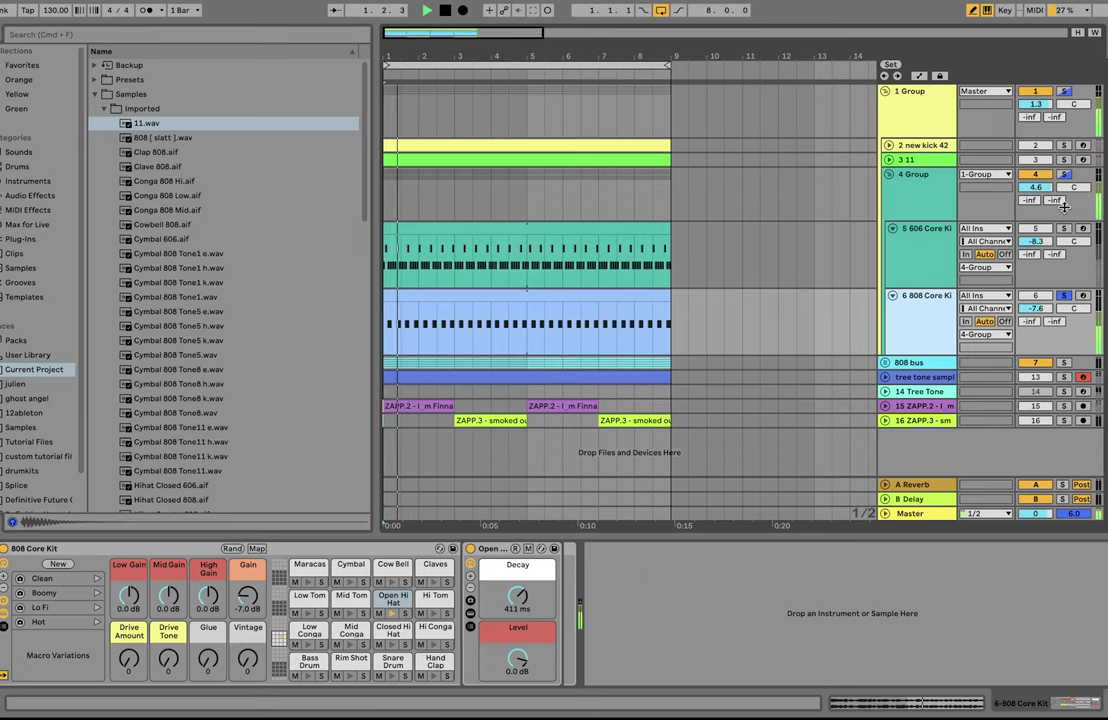
key(space)
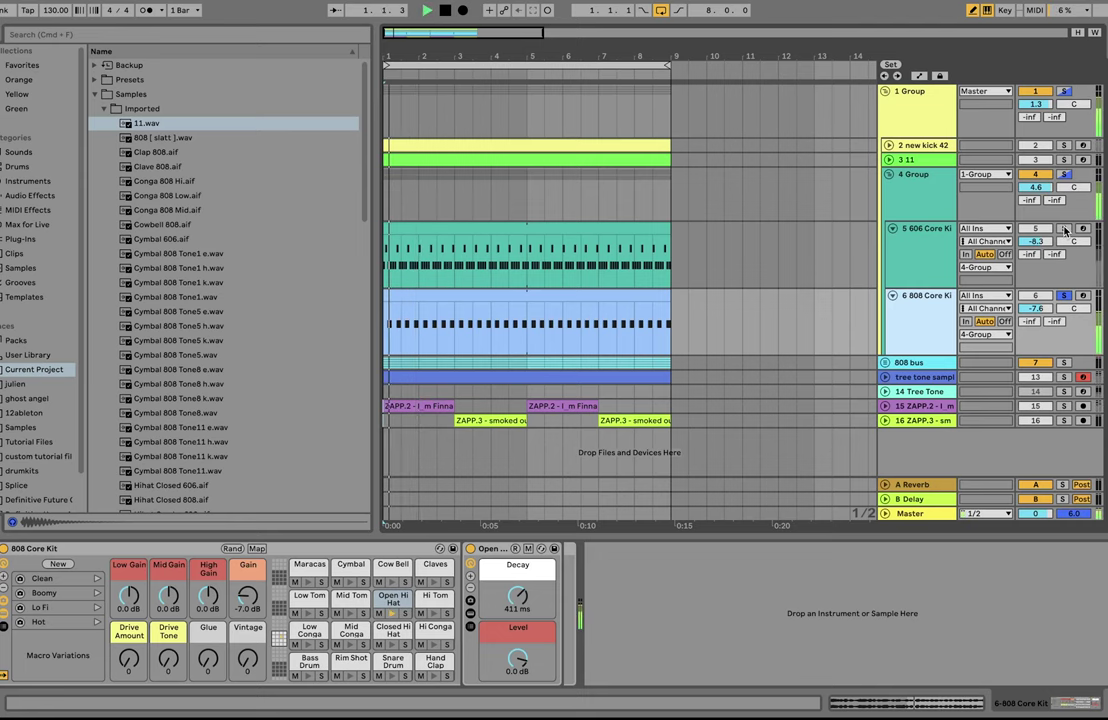
- Solo the 606 Core Kit track, select its clip and listen to its pattern
click(928, 254)
key(space)
key(space)
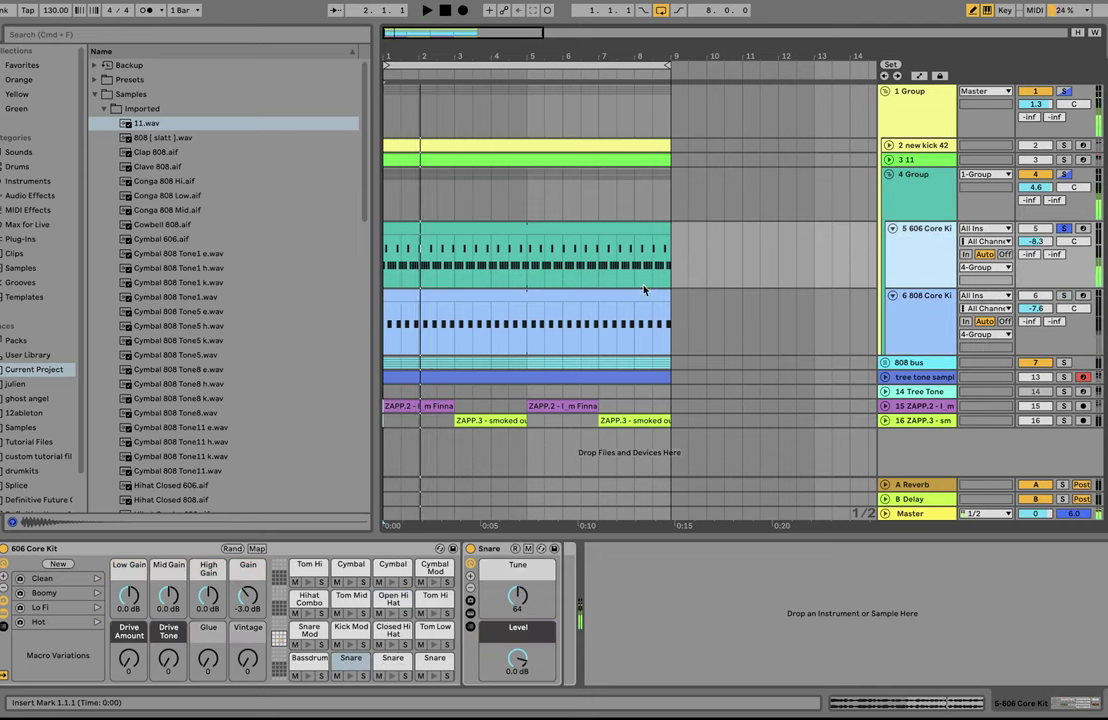
click(545, 230)
key(space)
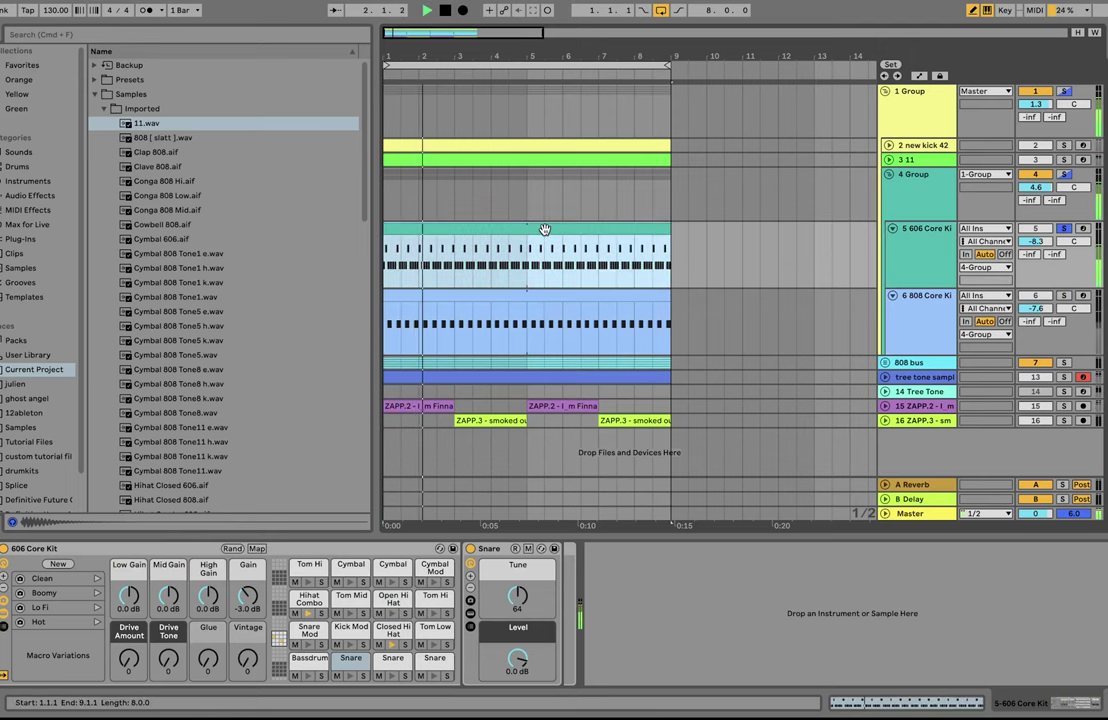
key(space)
- Solo the 1 Group and play all of the drums together
click(1065, 91)
key(space)
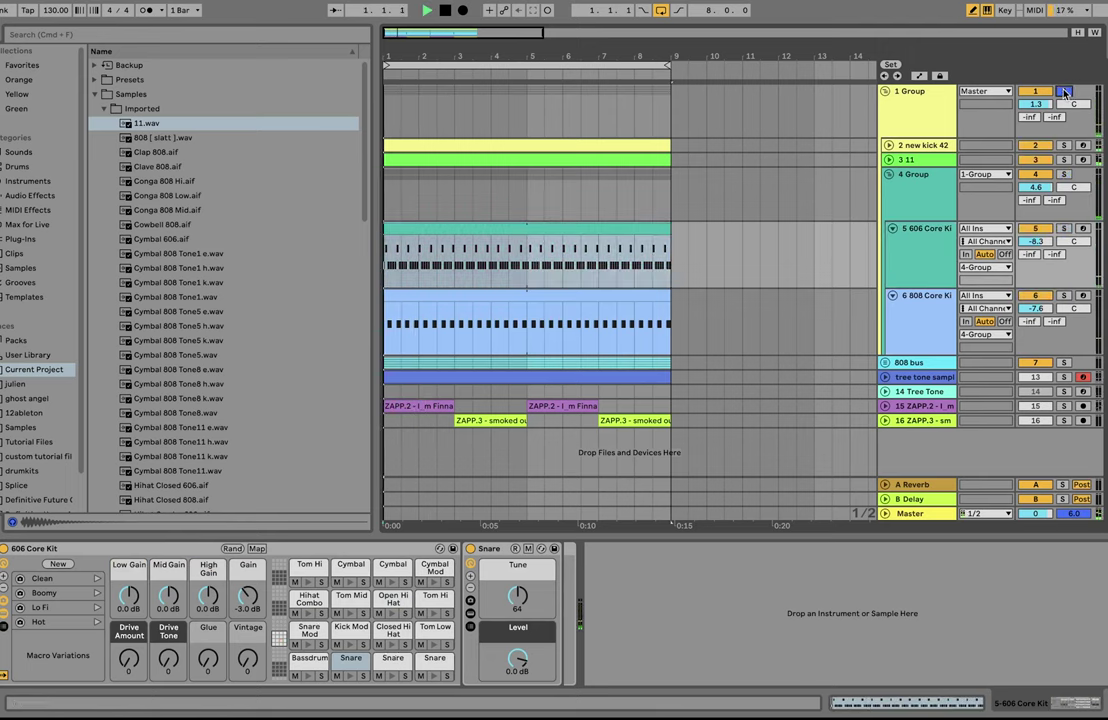
- Solo the 4 Group, open its Drum Buss and compare the sound with the effect bypassed and active
click(925, 198)
key(space)
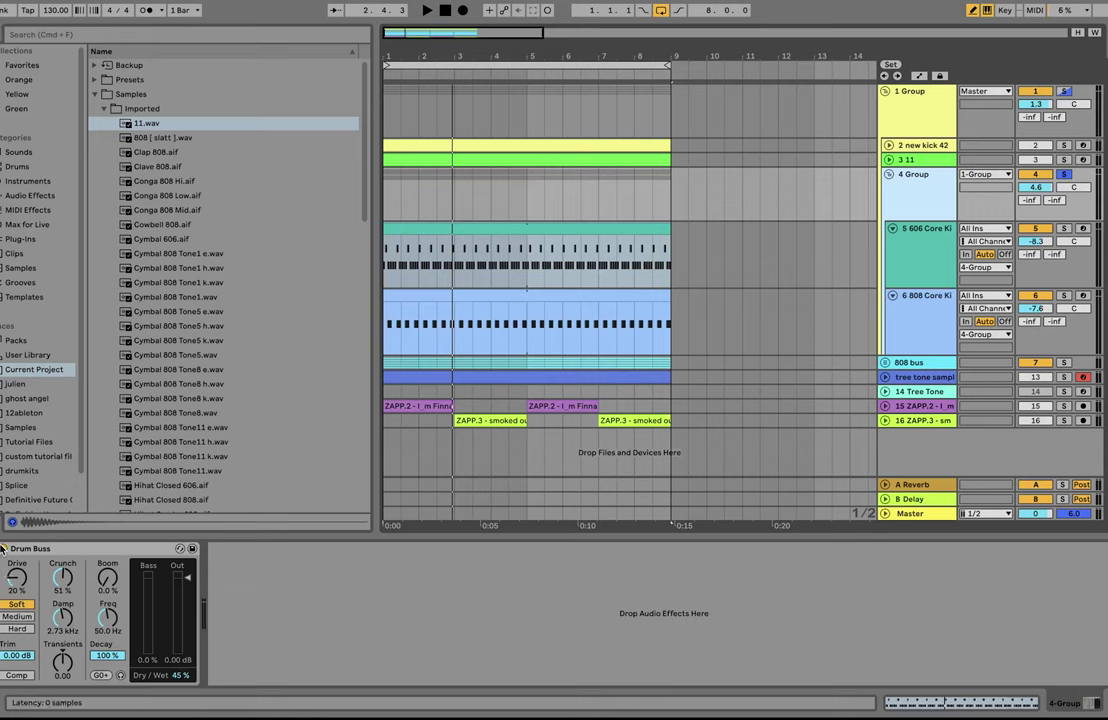
key(space)
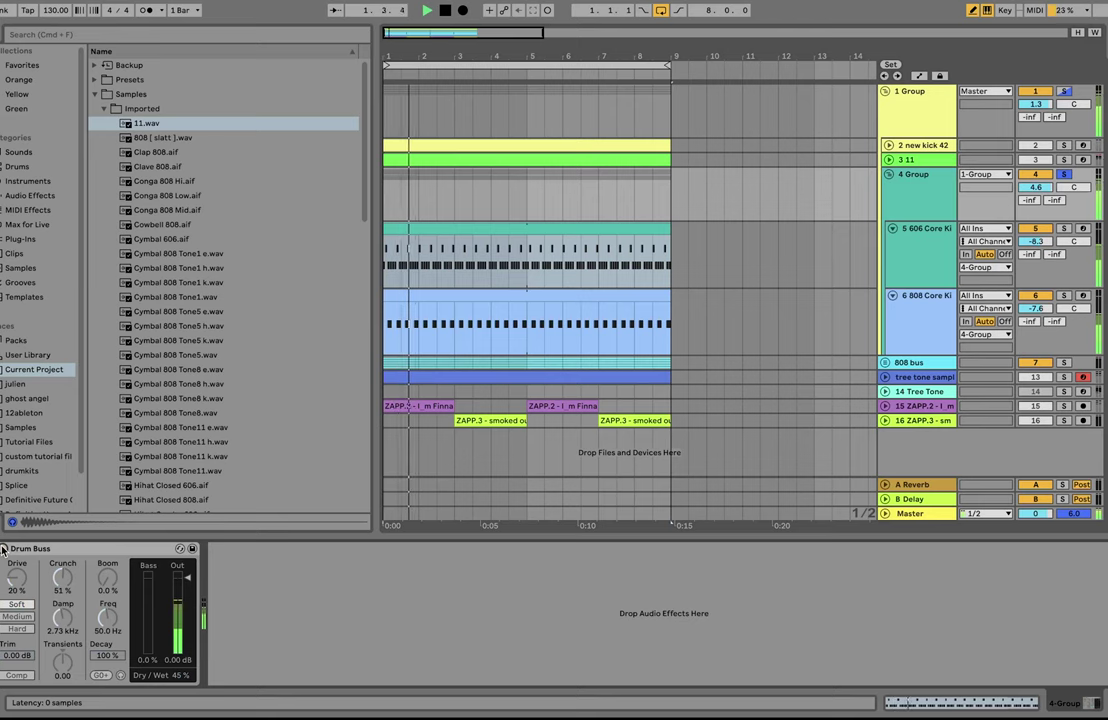
click(4, 549)
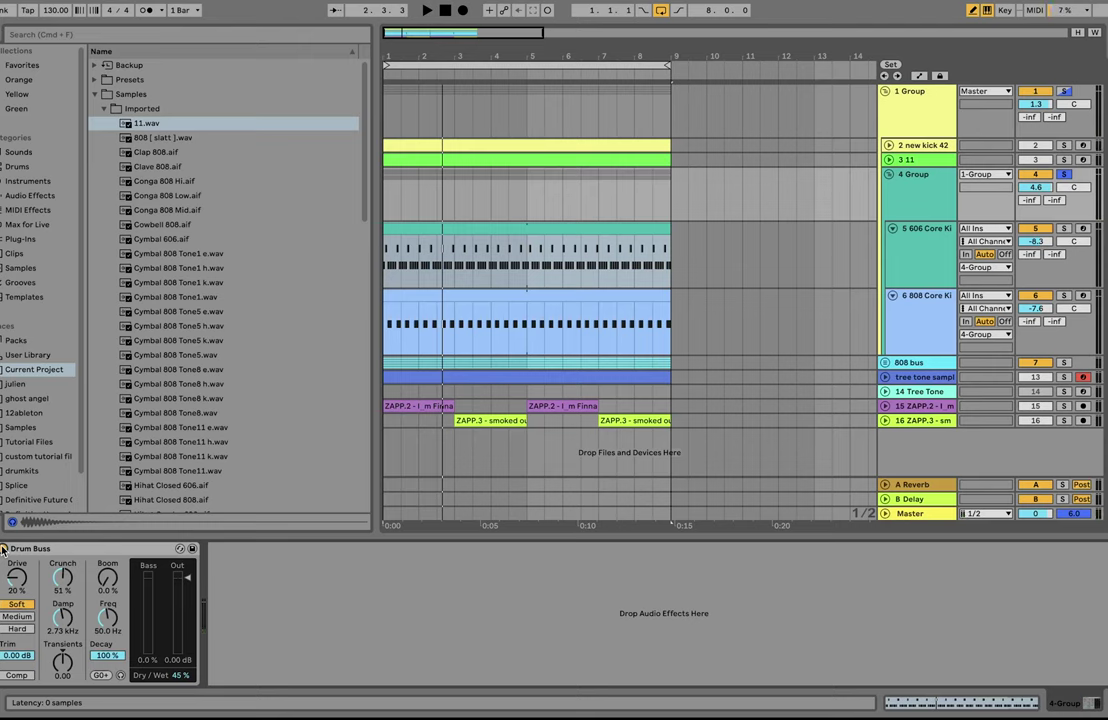
- Solo the 1 Group, open its Saturator and compare the drums with the effect bypassed and active
click(915, 108)
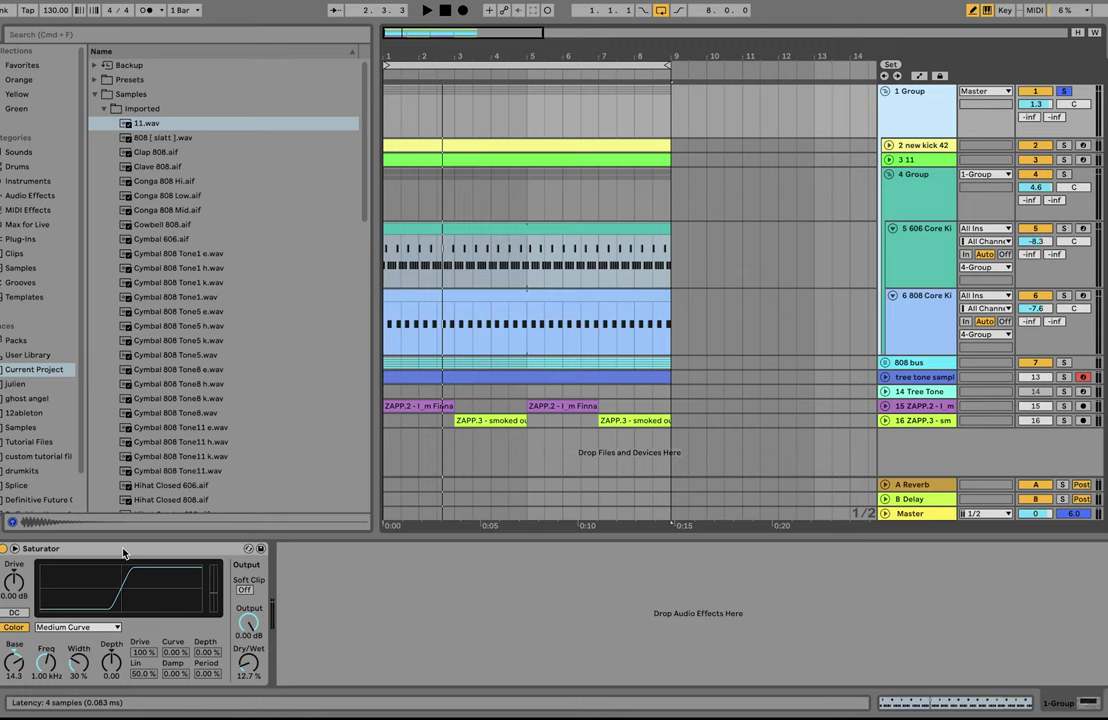
click(3, 549)
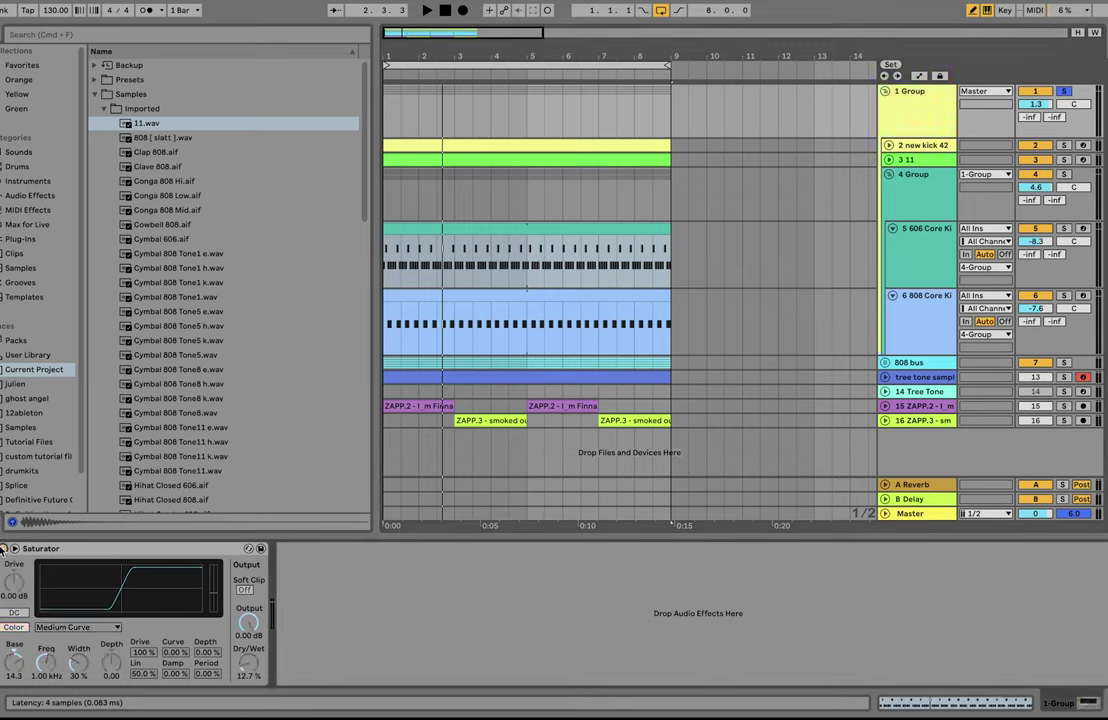
key(space)
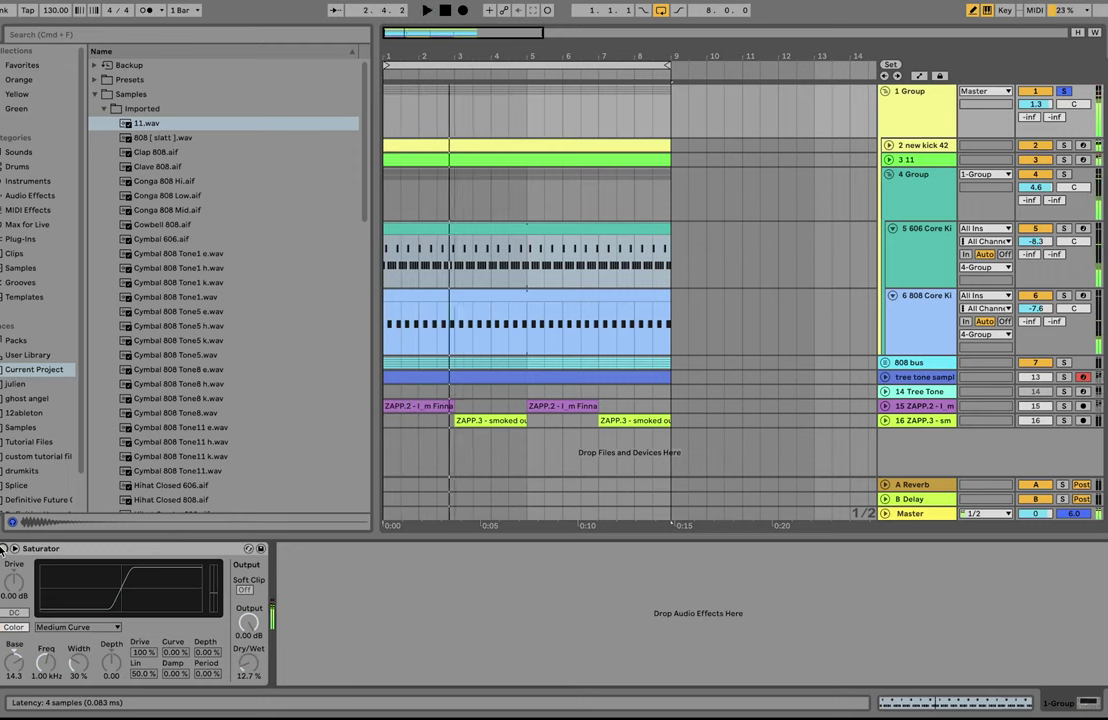
click(3, 549)
key(space)
key(space)
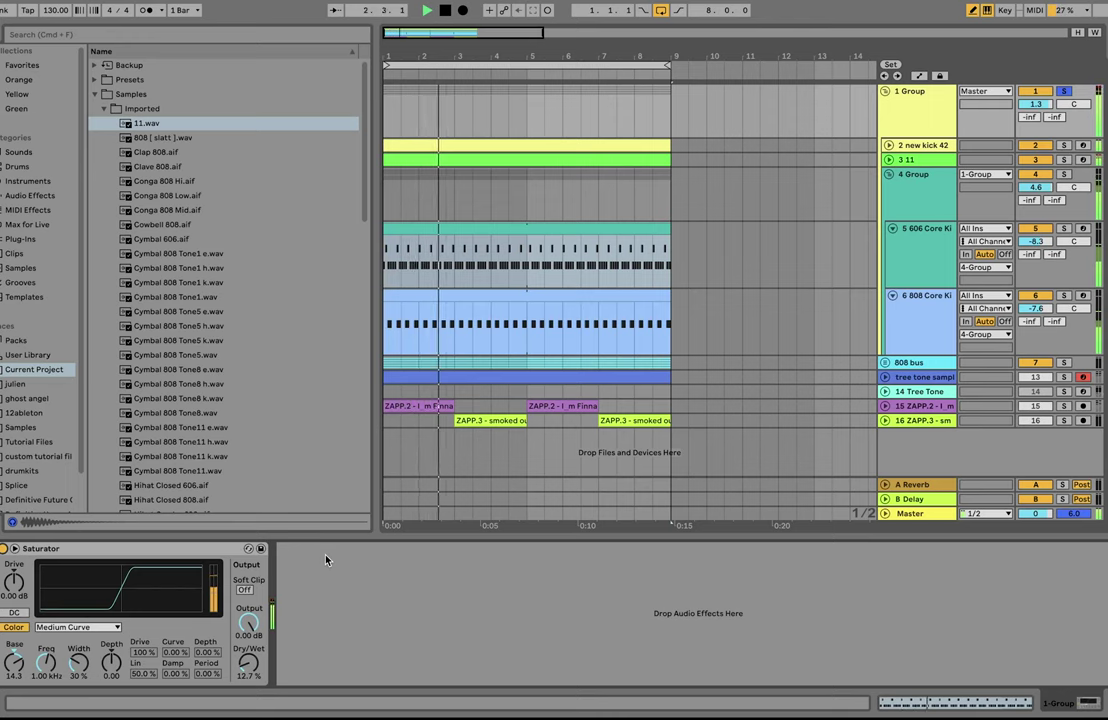
key(space)
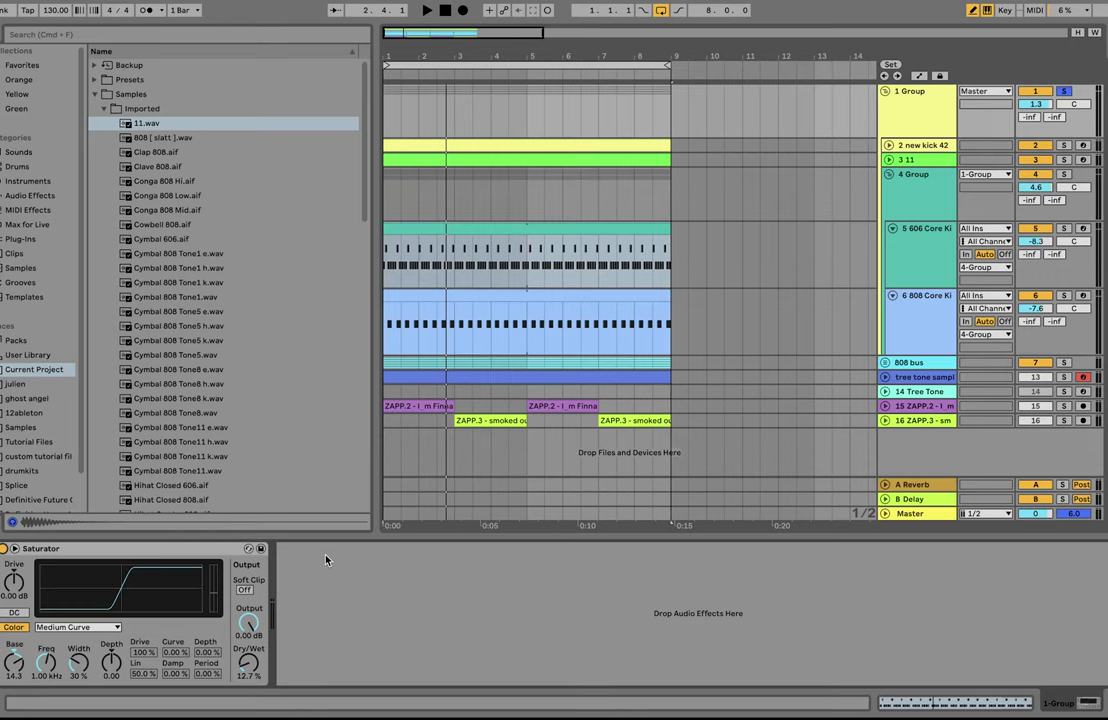
key(space)
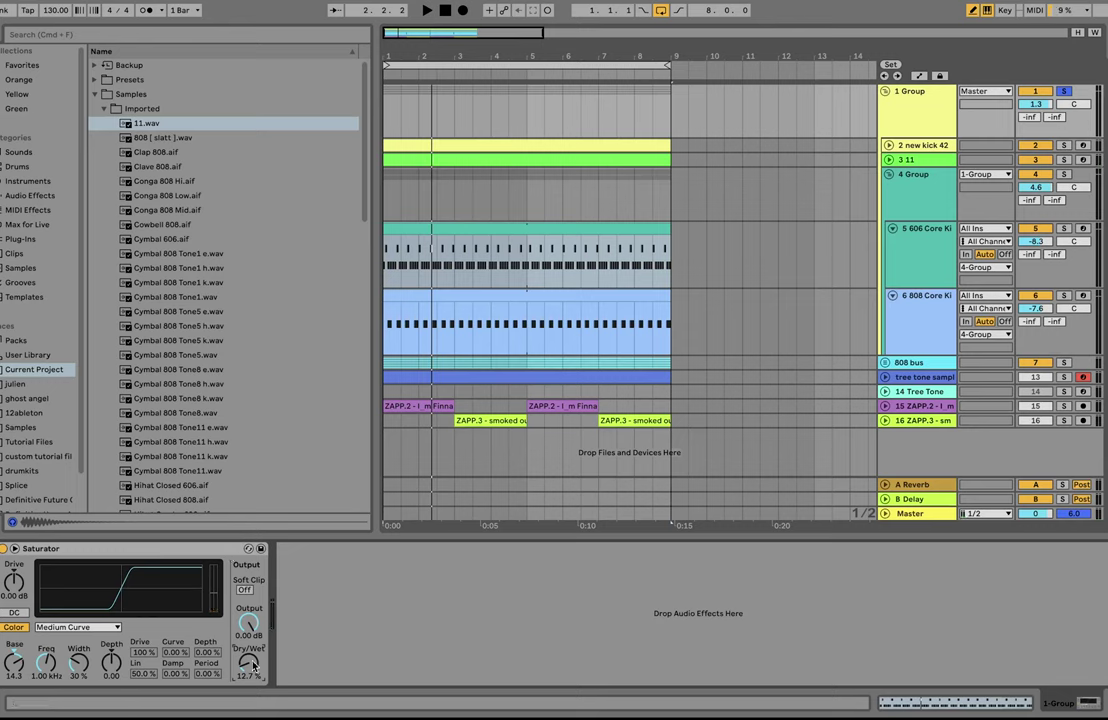
key(space)
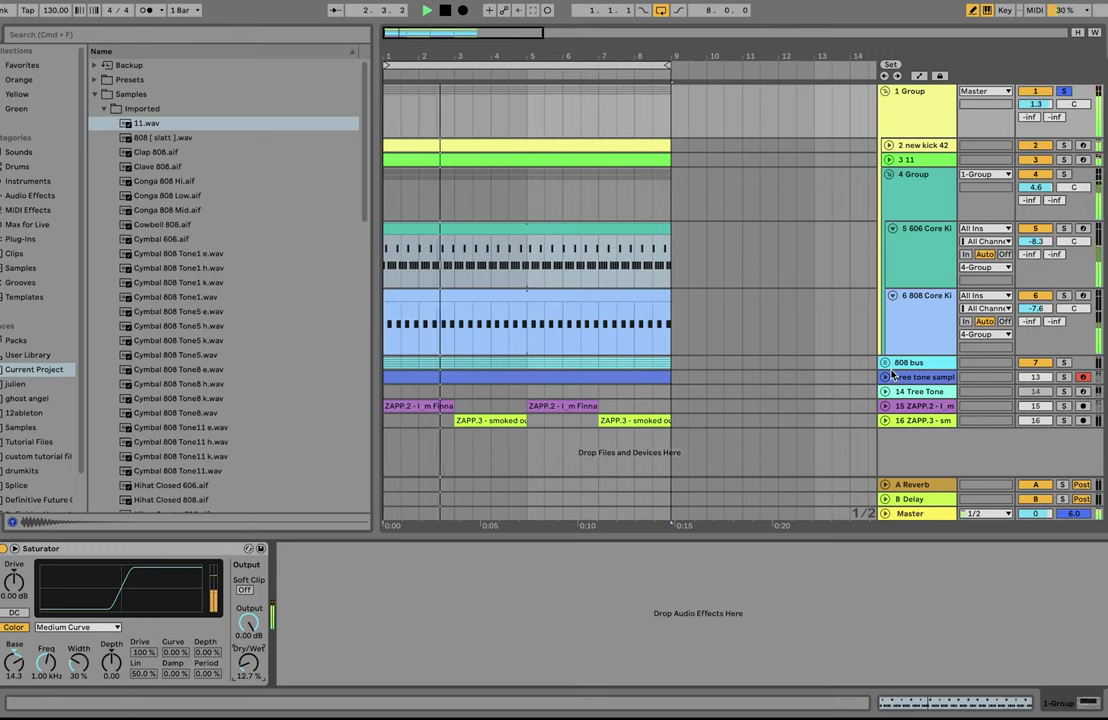
- Solo the 808 bus group and unfold it to show its individual bass tracks during playback
click(1063, 364)
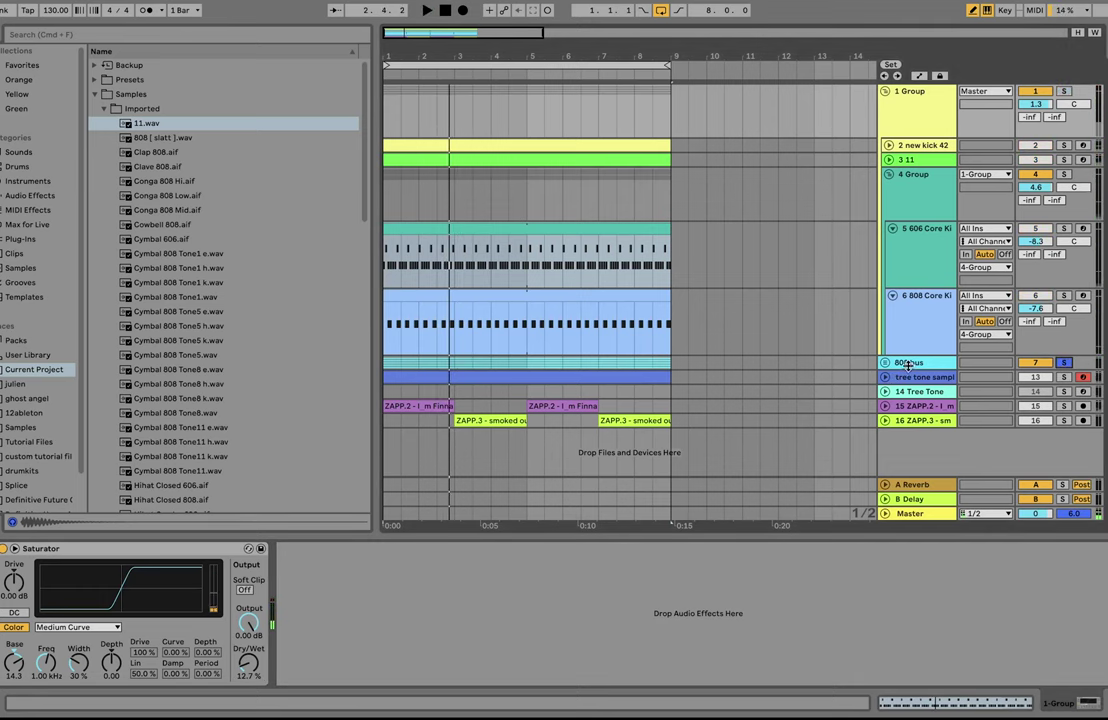
click(885, 363)
scroll(765, 313, down, 3)
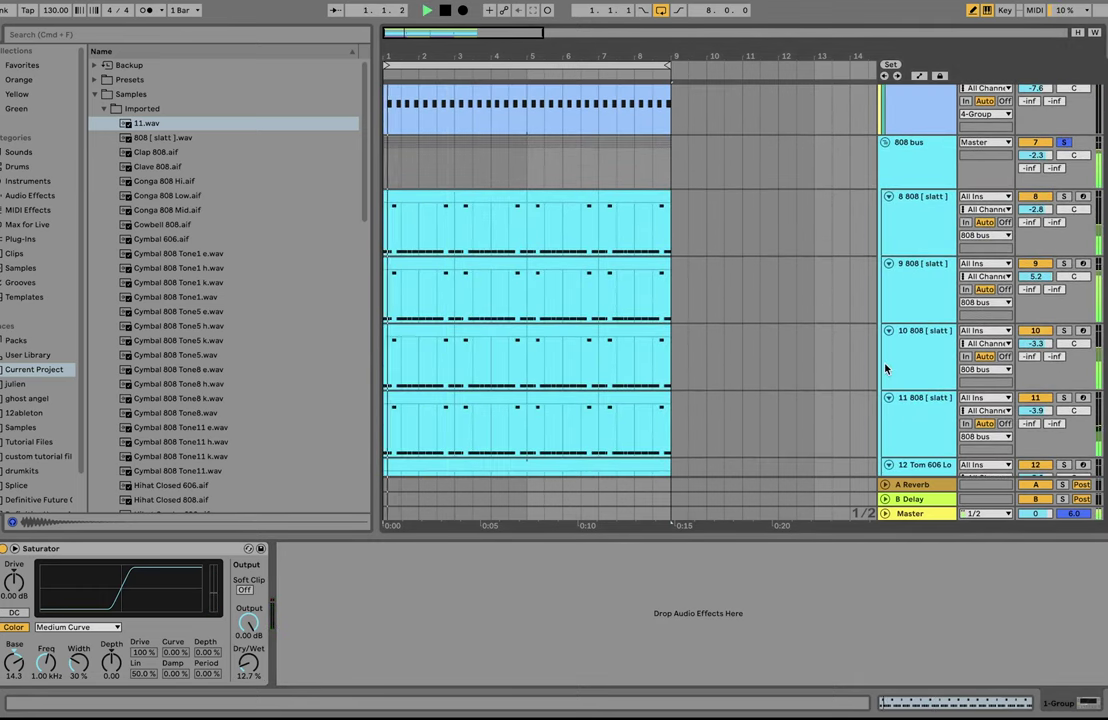
- Hide the device view, then solo the four 808 [ slatt ] tracks, 8 through 11, and play them together
scroll(921, 290, down, 3)
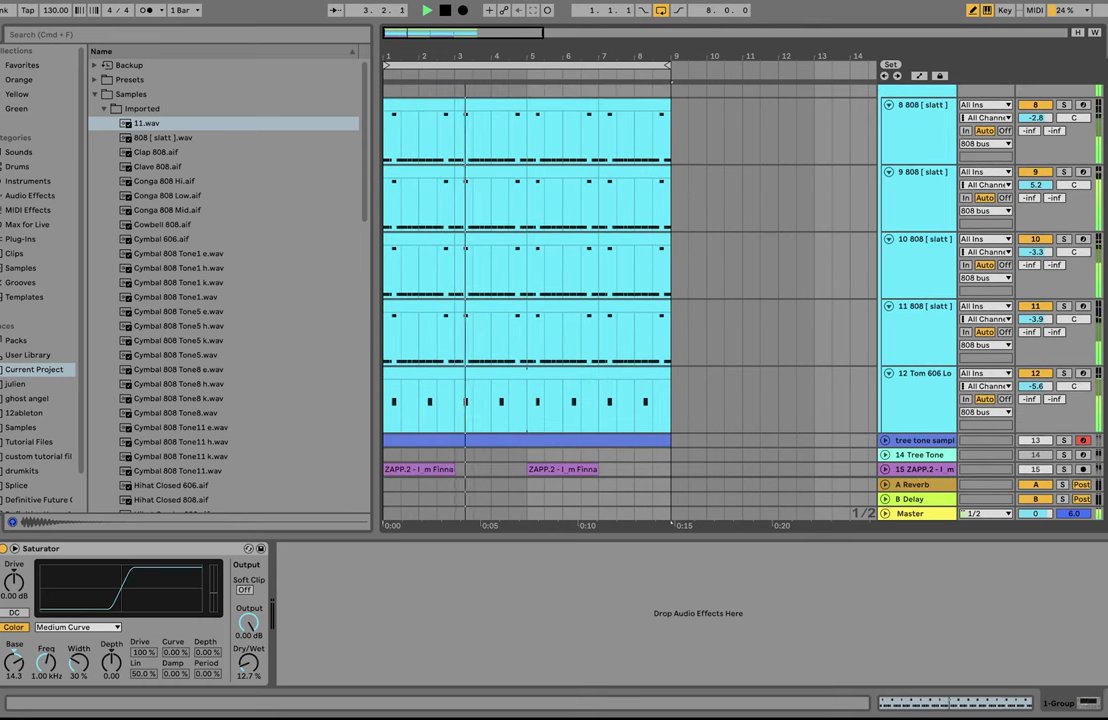
key(super+alt+l)
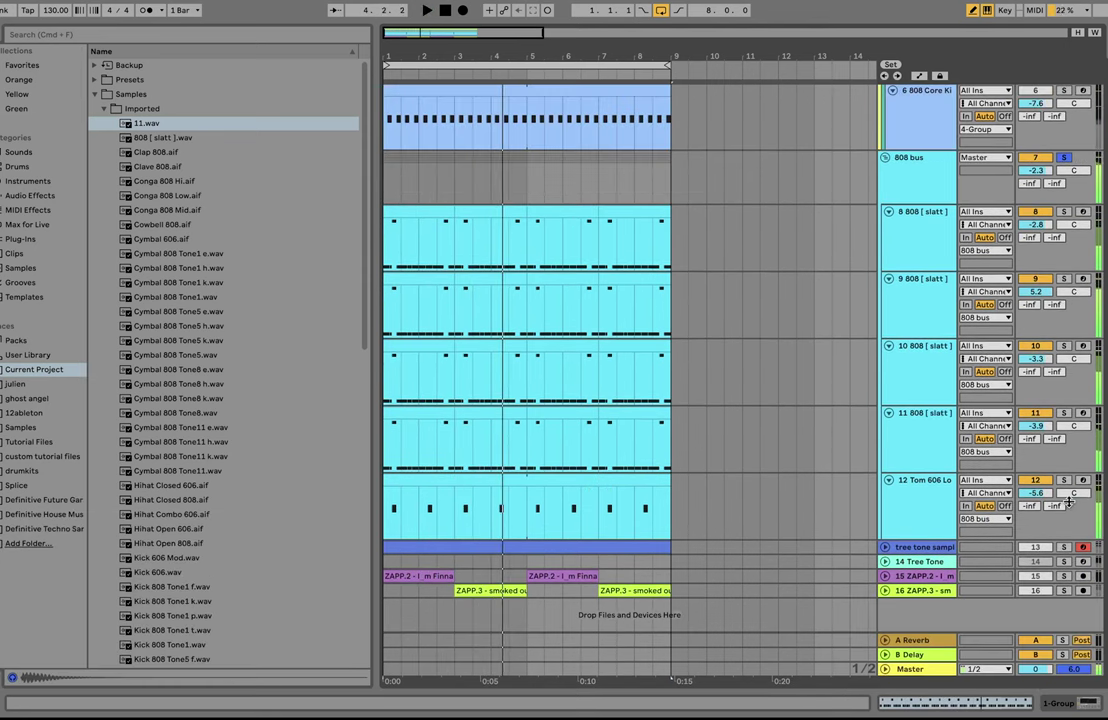
click(920, 437)
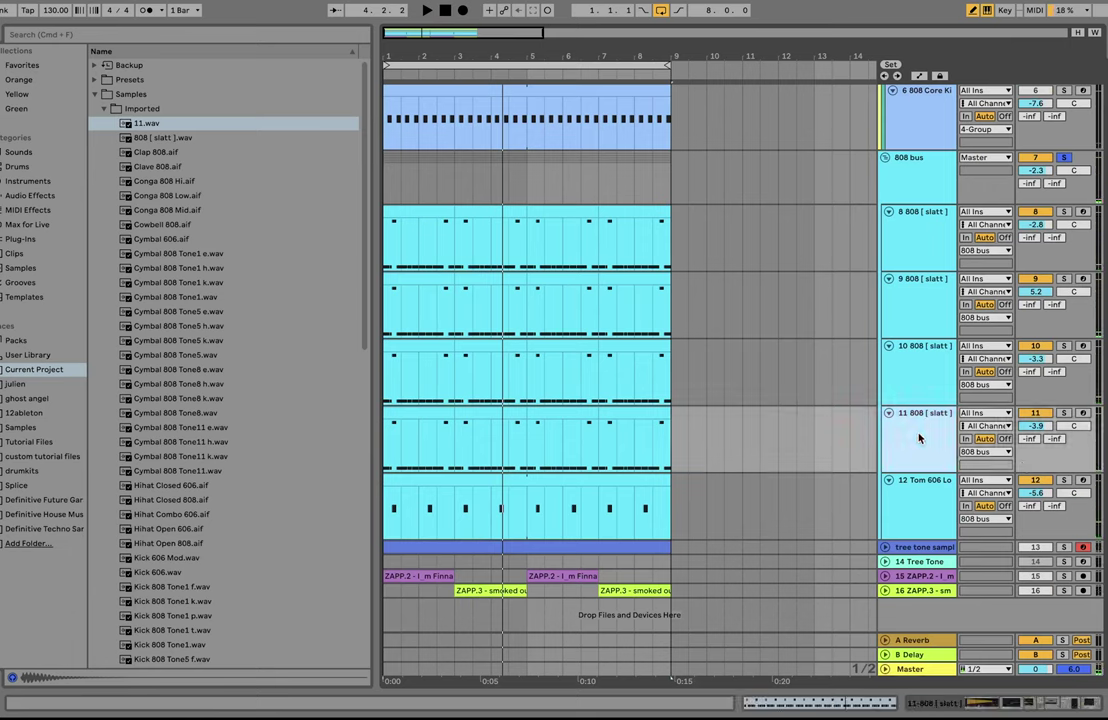
click(1048, 226)
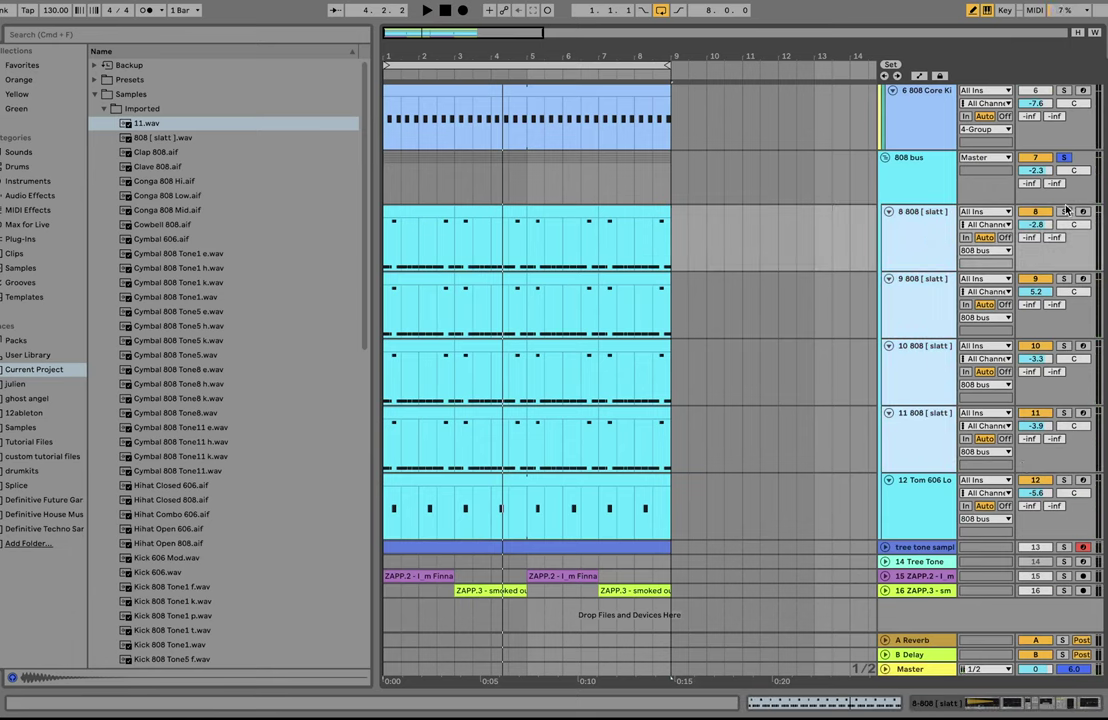
click(1062, 211)
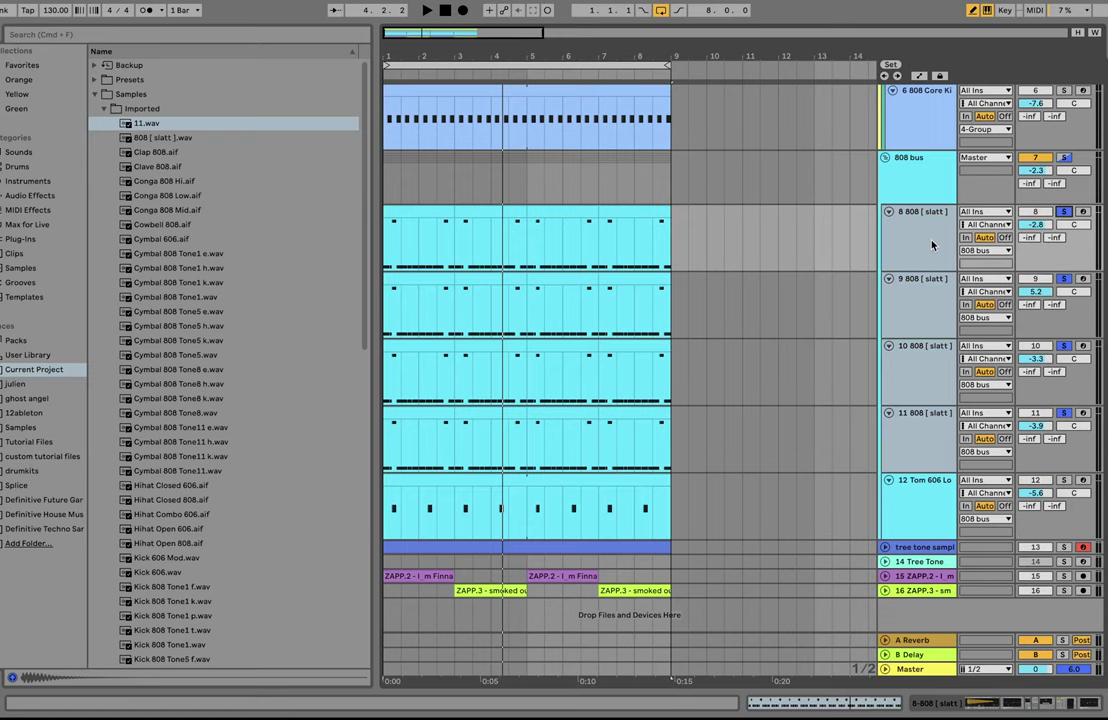
key(space)
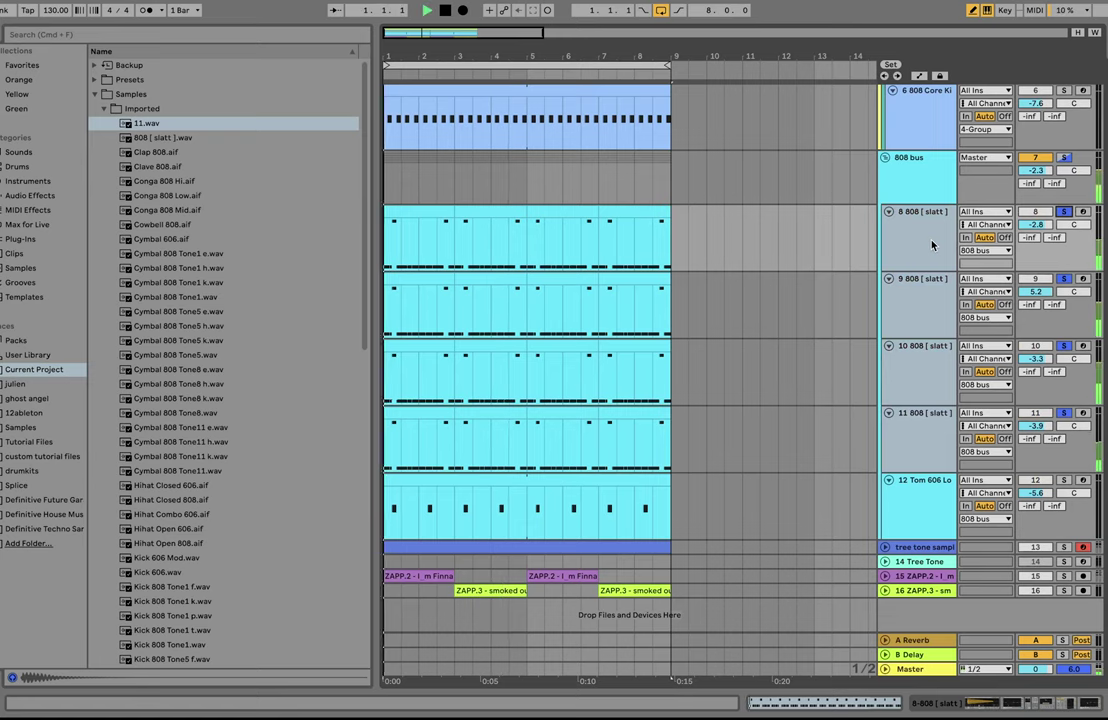
key(space)
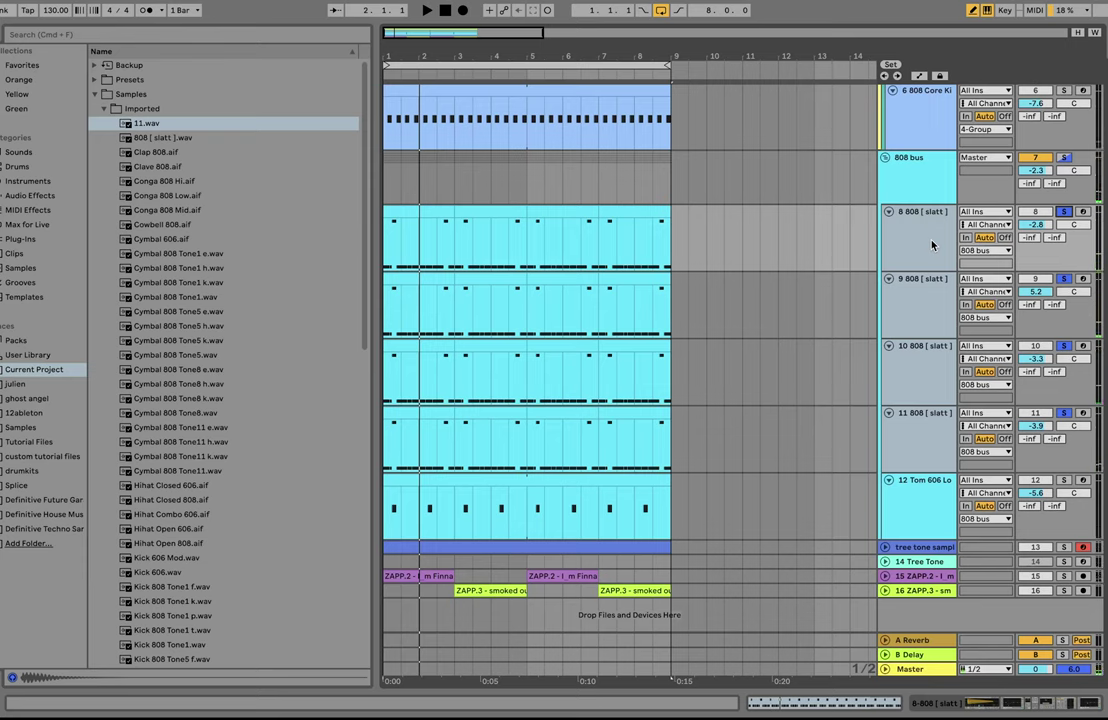
key(space)
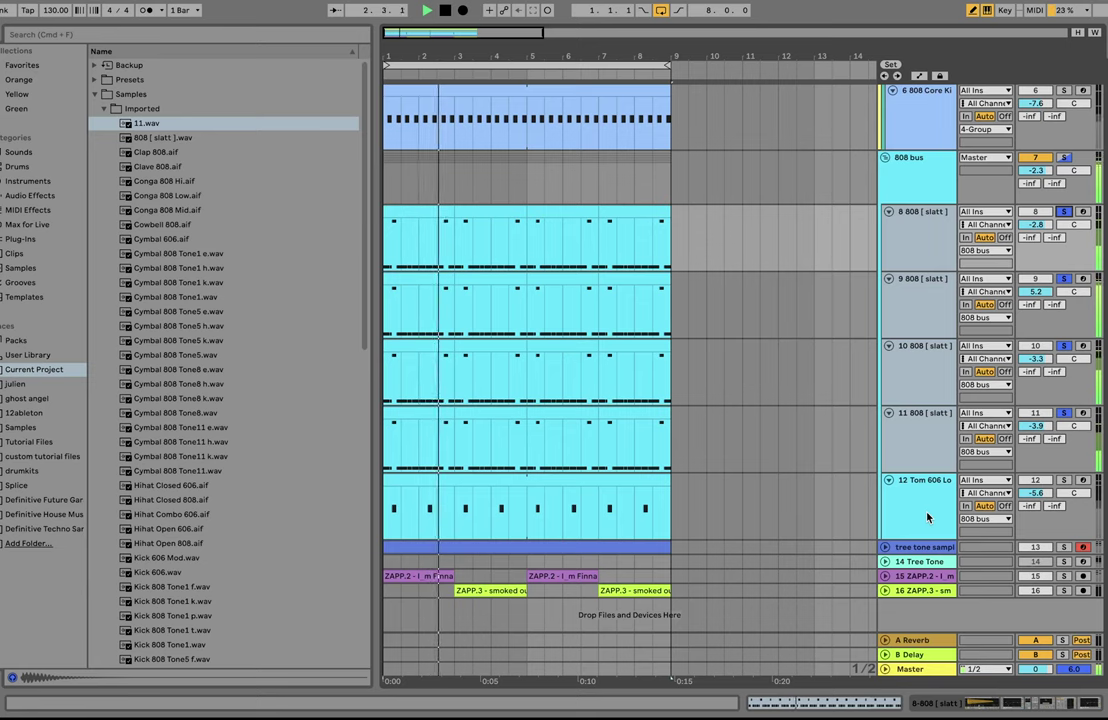
key(space)
- Solo the 12 Tom 606 Low track and play it on its own
click(1064, 481)
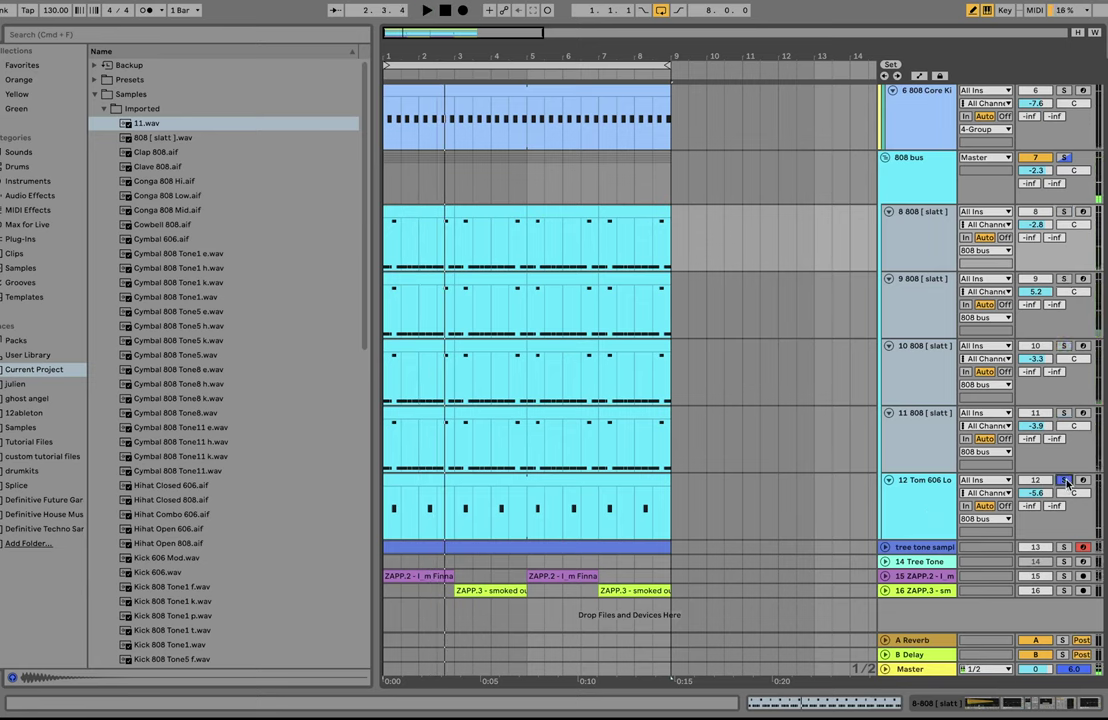
key(space)
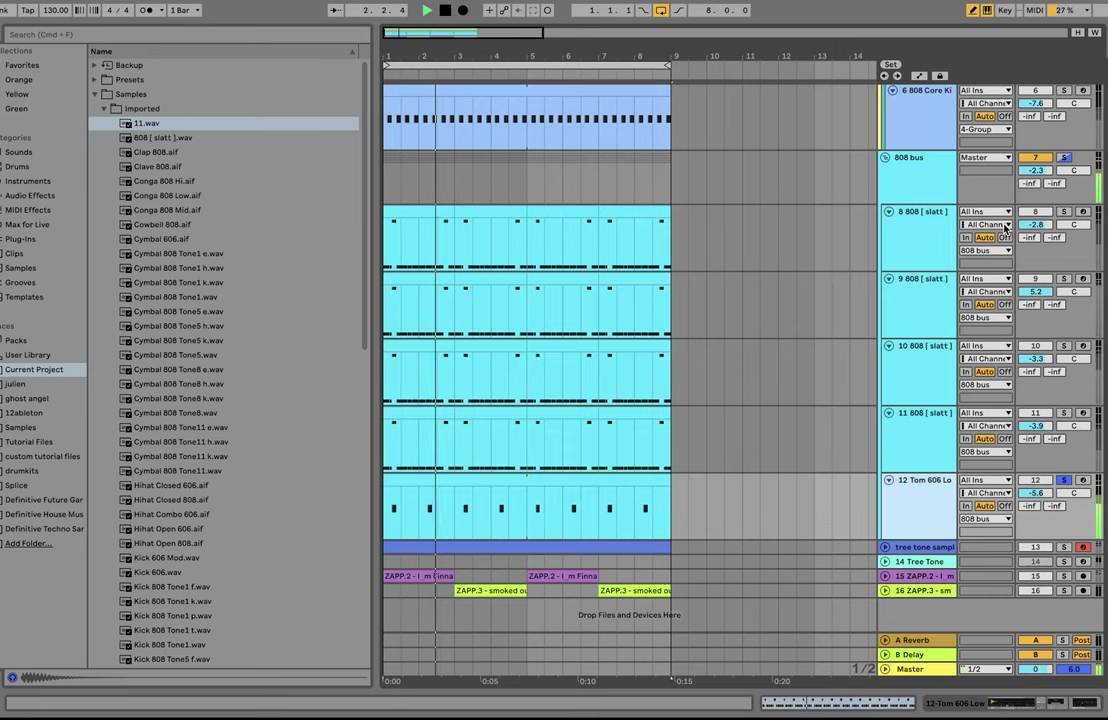
key(space)
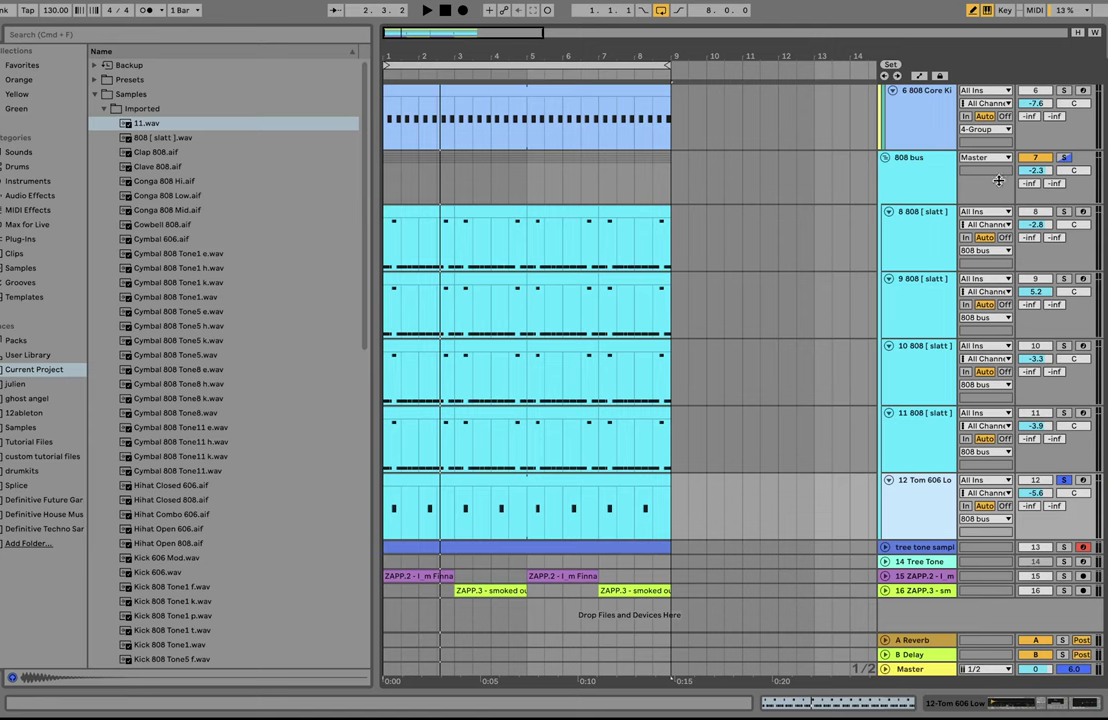
- Solo the 8 808 [ slatt ] track, open its first MIDI clip folded to the used notes, and play it
click(1064, 211)
key(space)
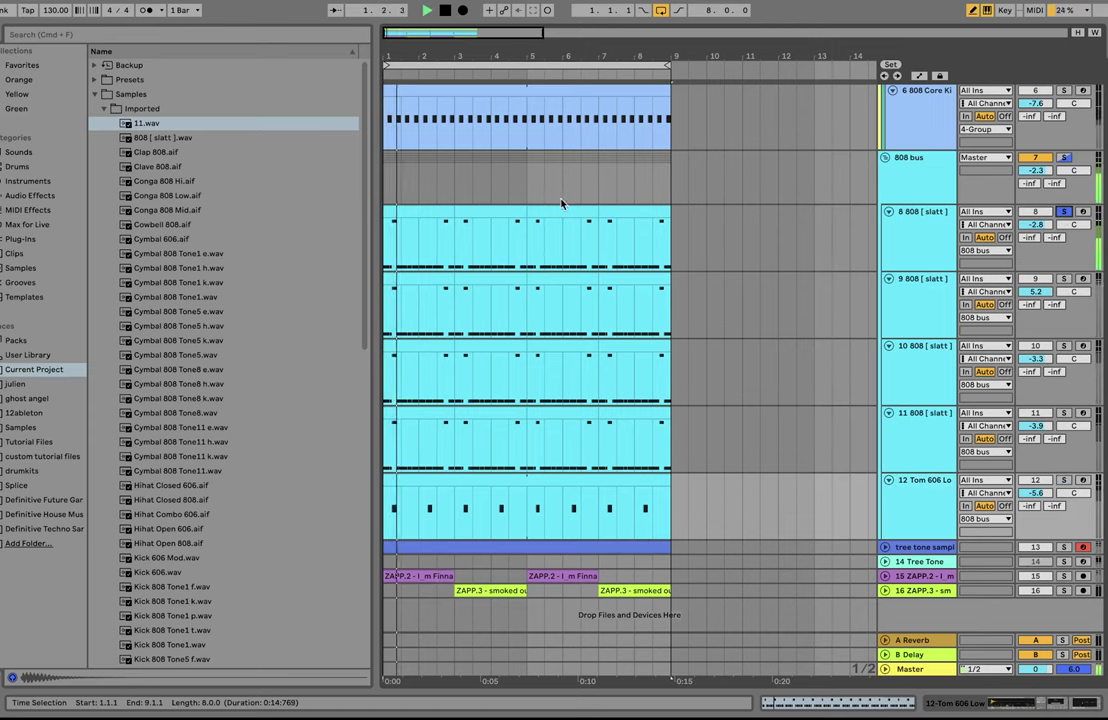
double_click(425, 215)
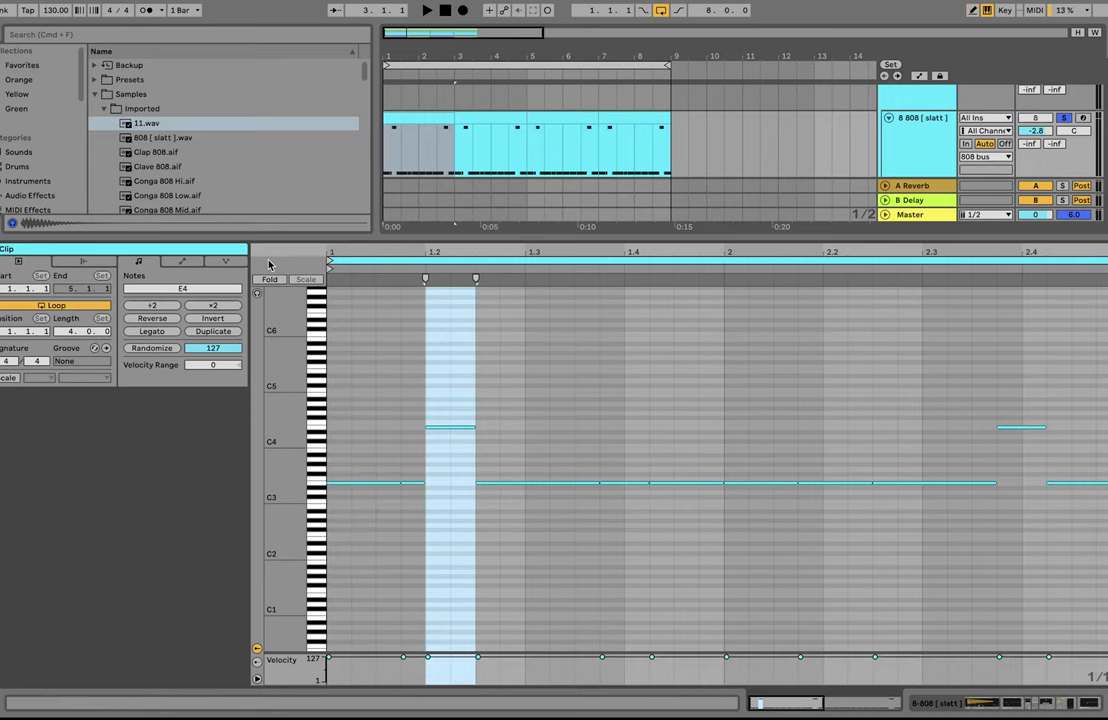
click(270, 280)
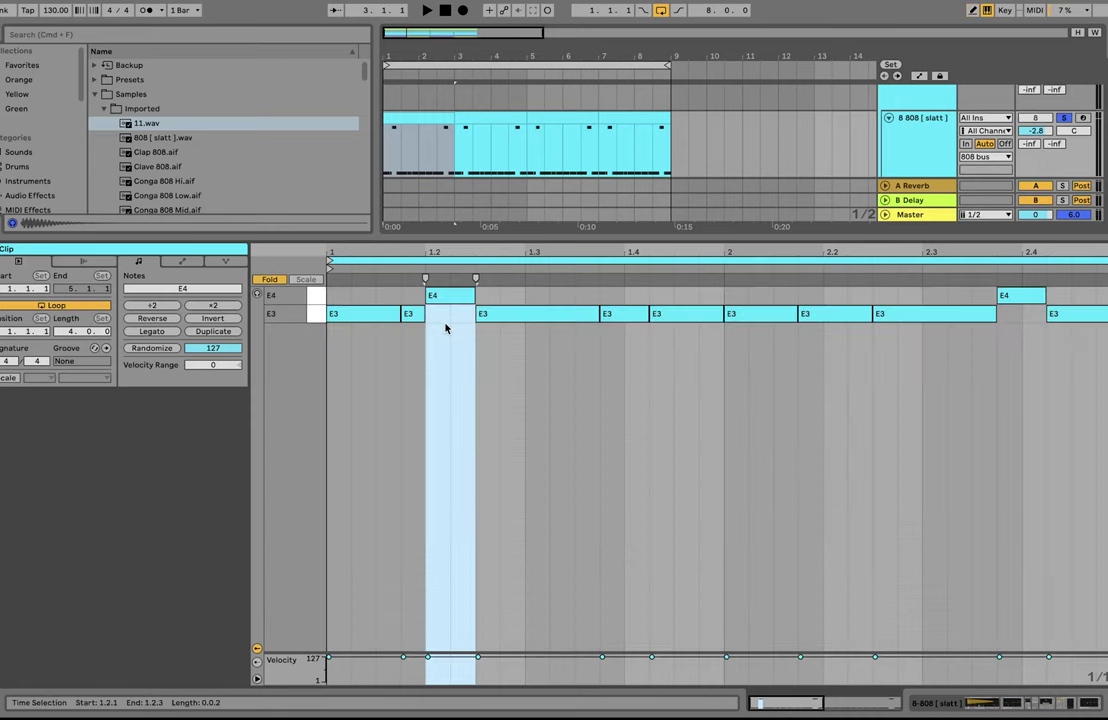
key(space)
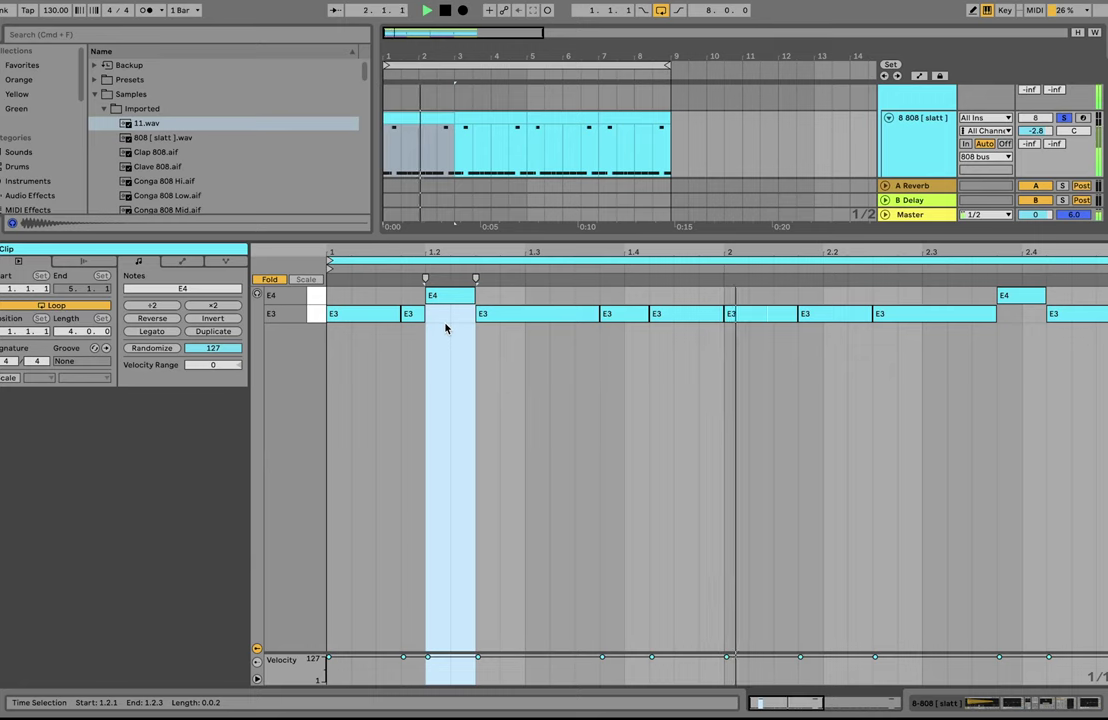
key(space)
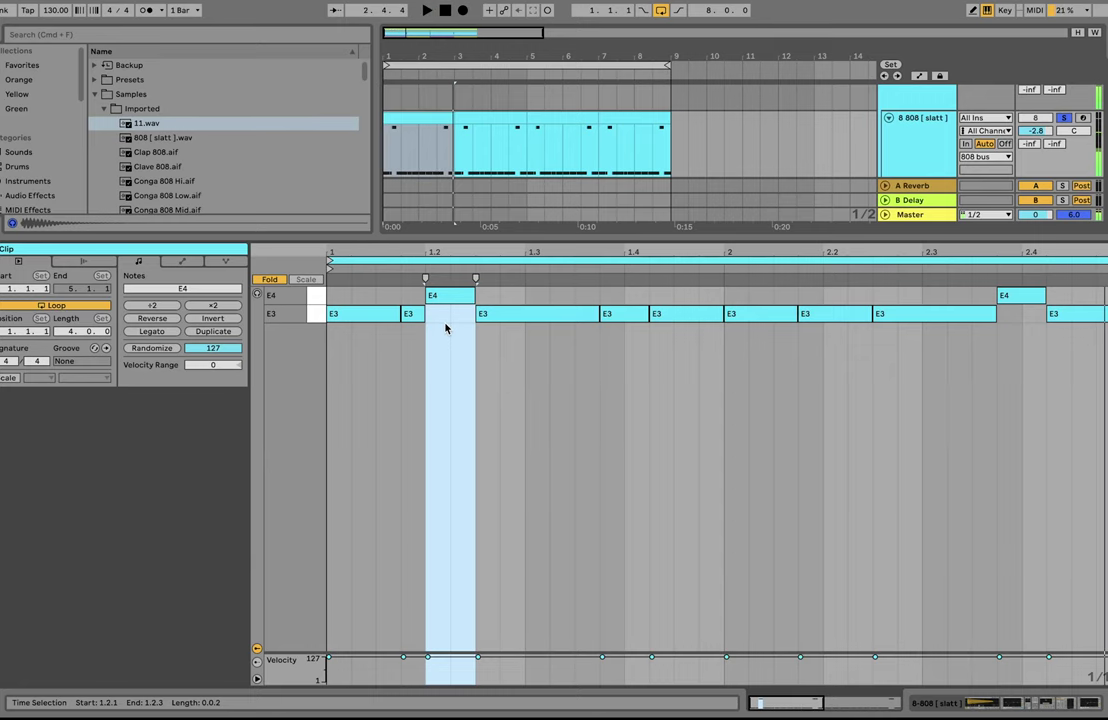
- Show the device chain of the 8 808 [ slatt ] track and solo the 2 new kick 42 track
click(930, 129)
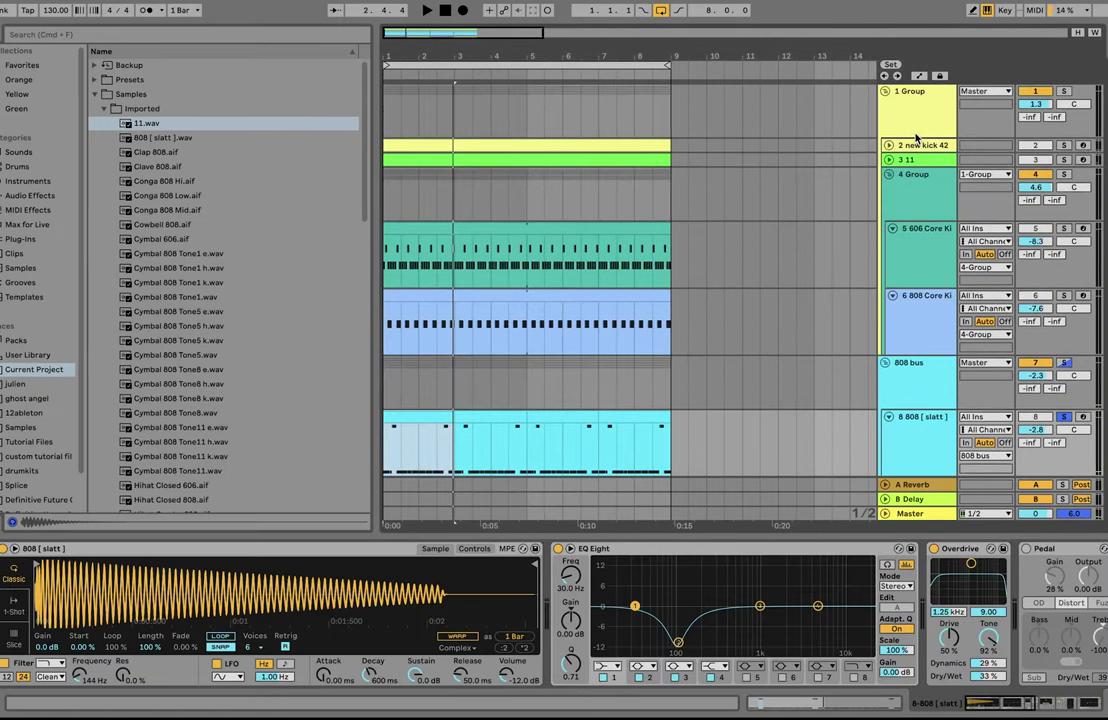
click(1064, 146)
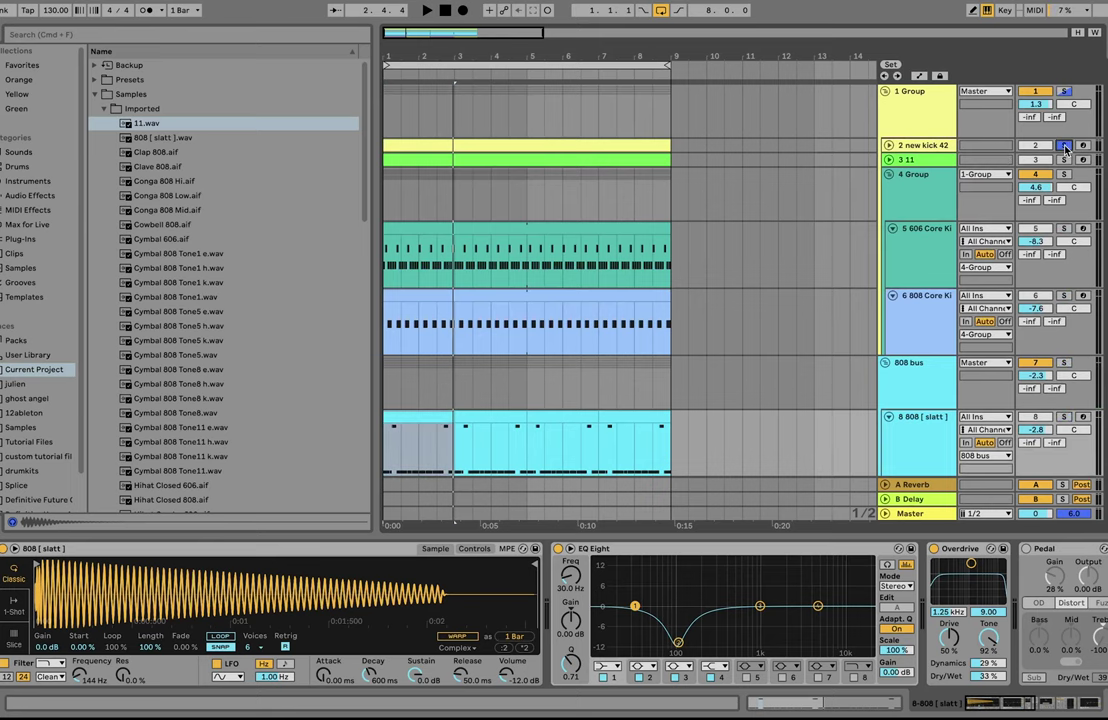
scroll(1066, 147, down, 5)
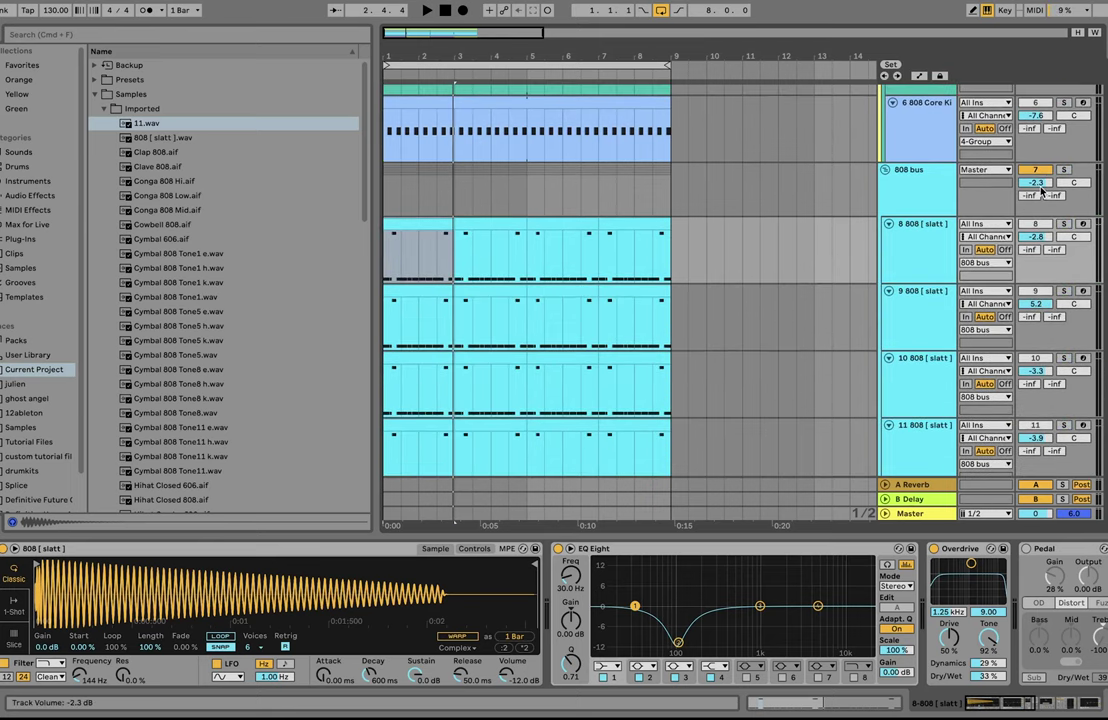
- Solo the 8 808 [ slatt ] track again and play it with its EQ Eight and Overdrive in view
key(space)
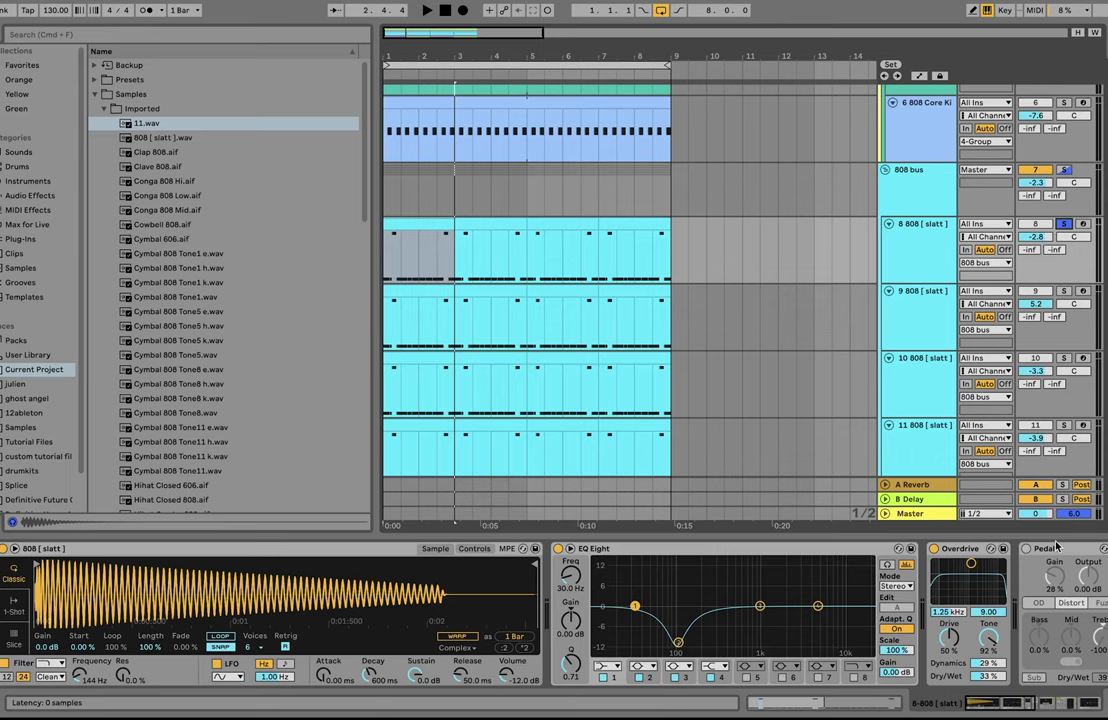
key(space)
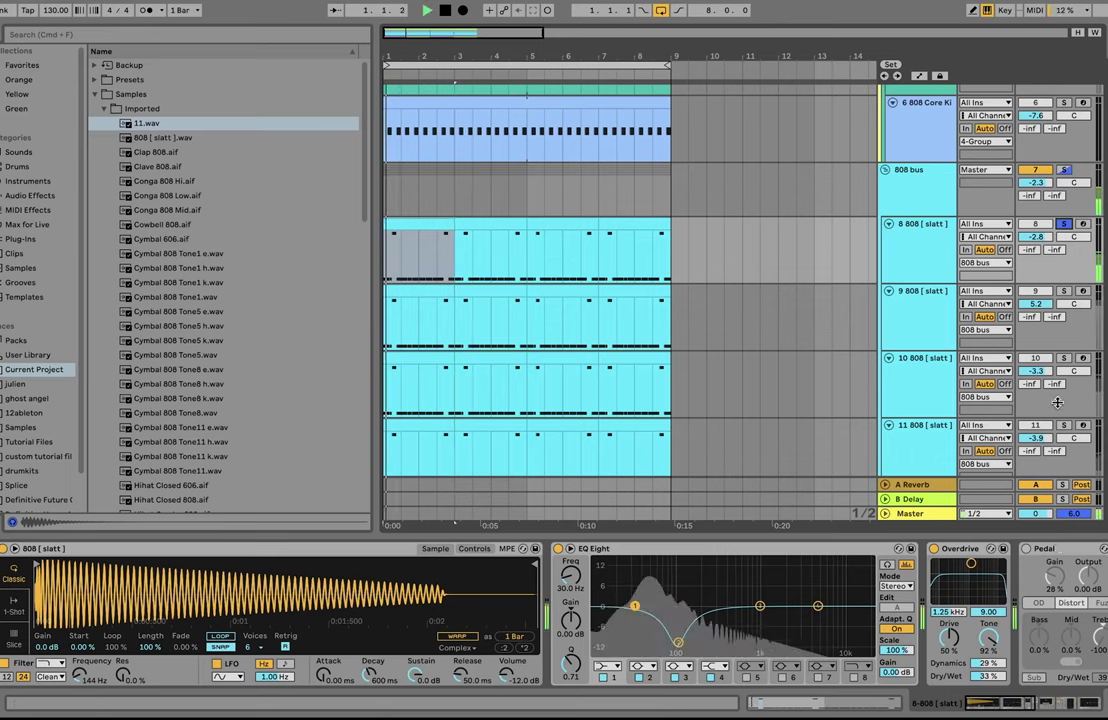
scroll(1060, 325, down, 5)
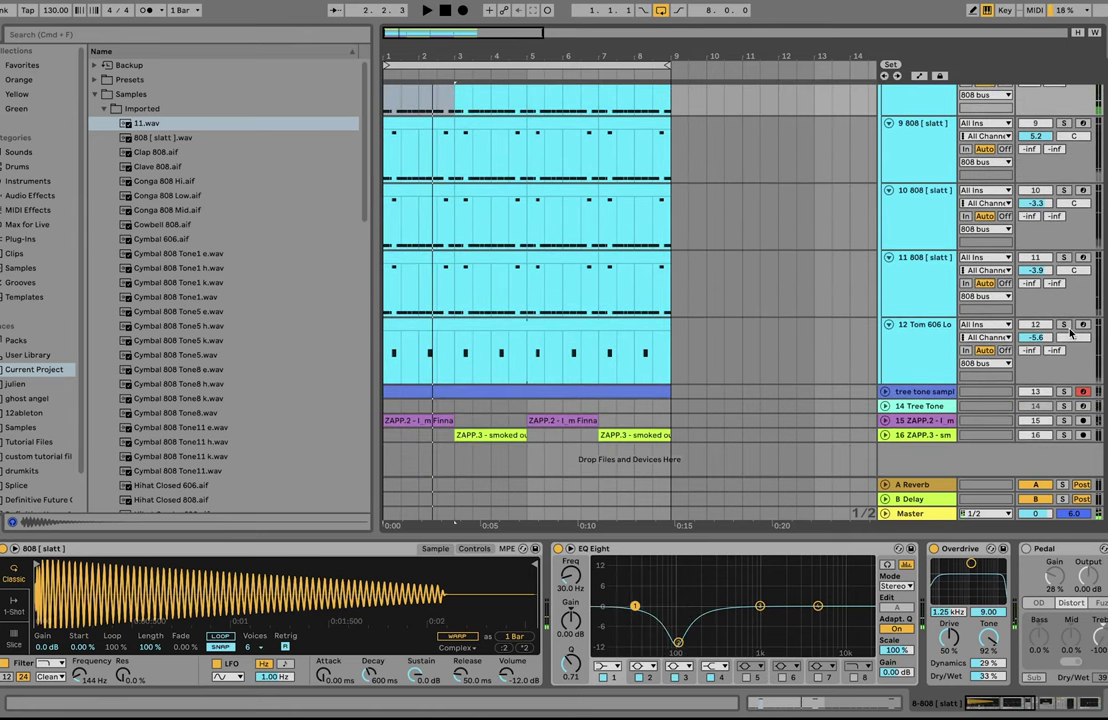
- Solo the 12 Tom 606 Low track along with the 8 808 [ slatt ] track and play the two layers together
key(space)
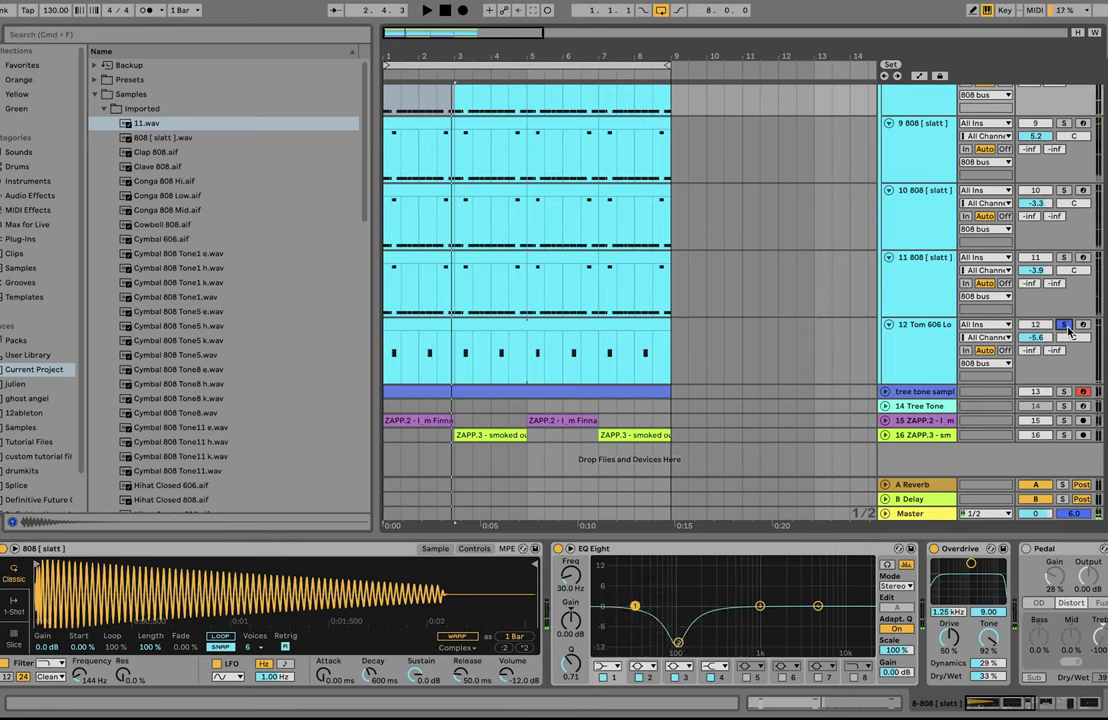
key(space)
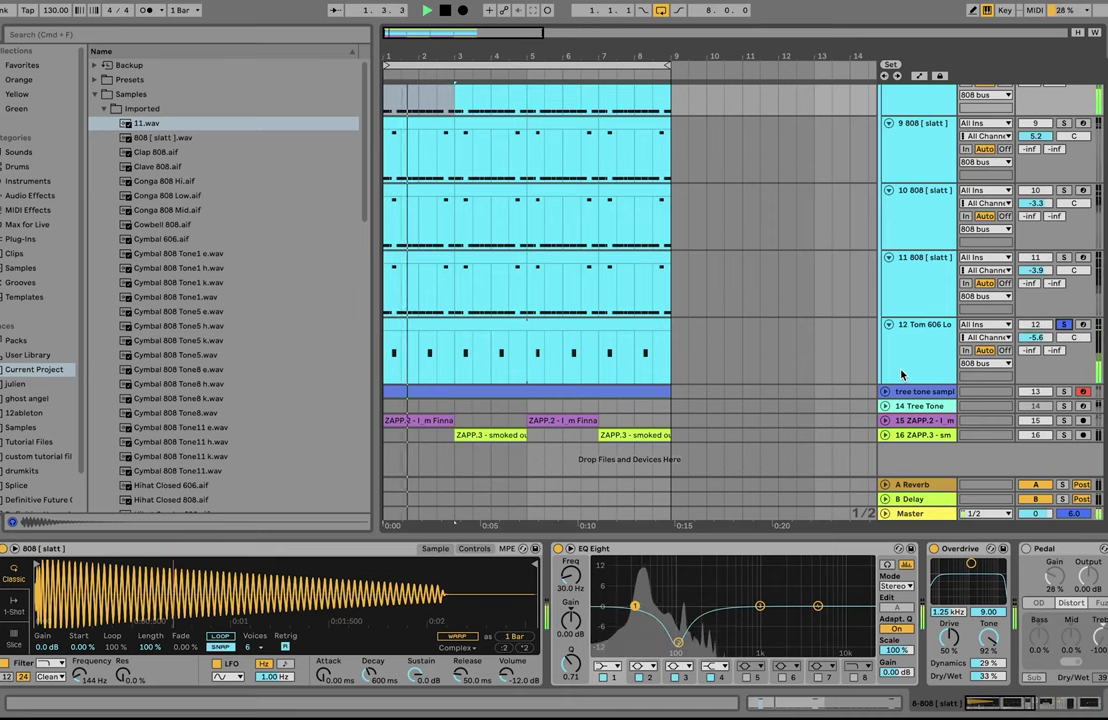
scroll(901, 374, up, 5)
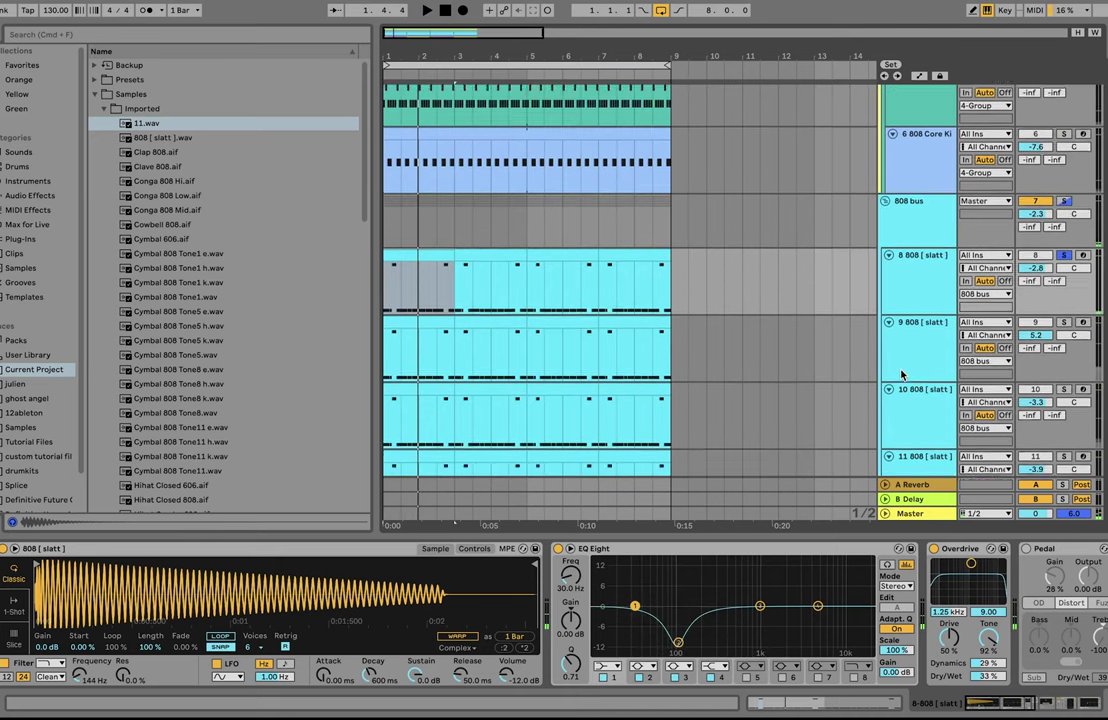
scroll(966, 318, down, 2)
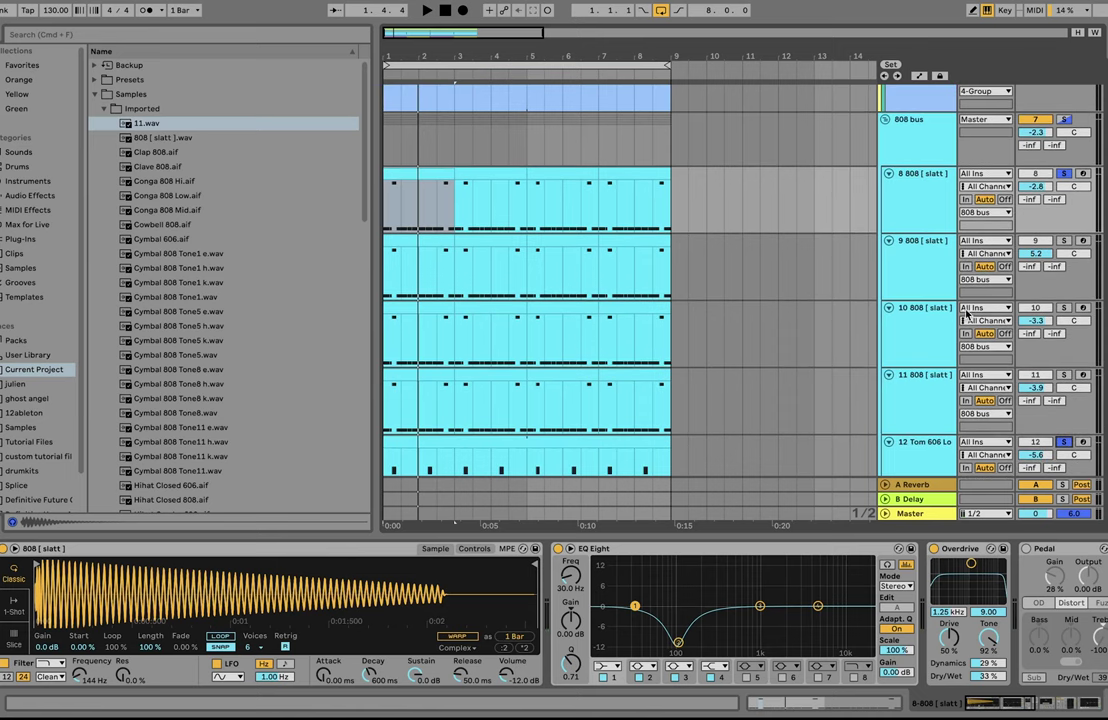
- Solo the 9 808 [ slatt ] track, show its sidechained Compressor, and revisit the drum tracks in the 1 Group
click(930, 259)
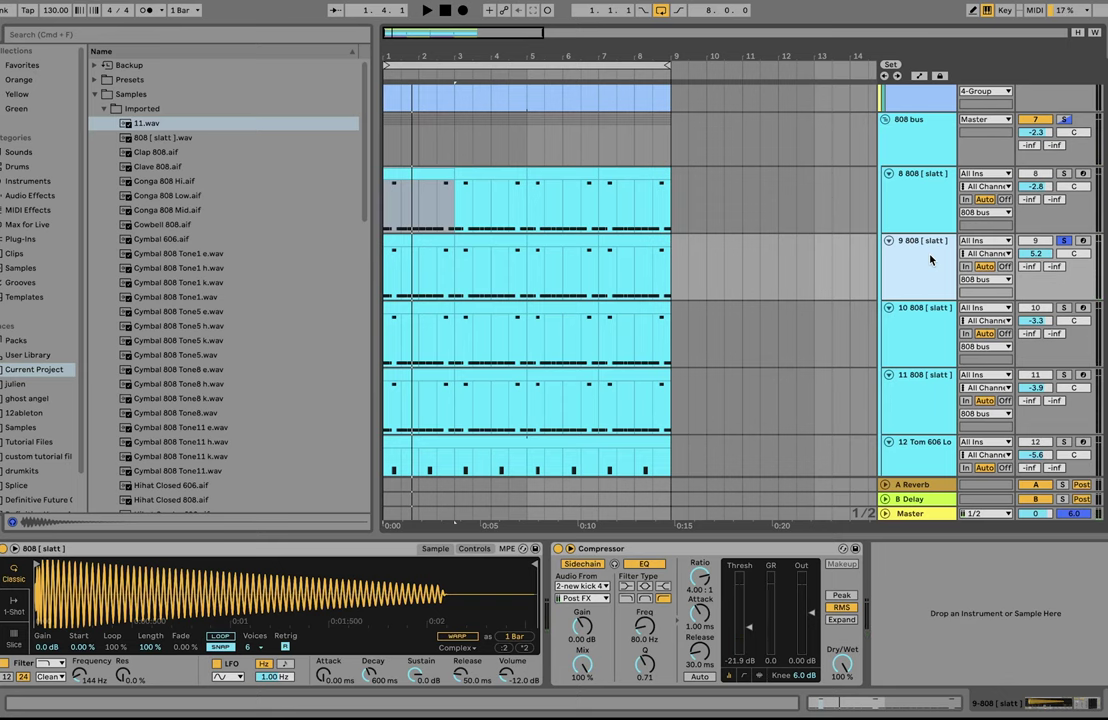
scroll(930, 259, up, 8)
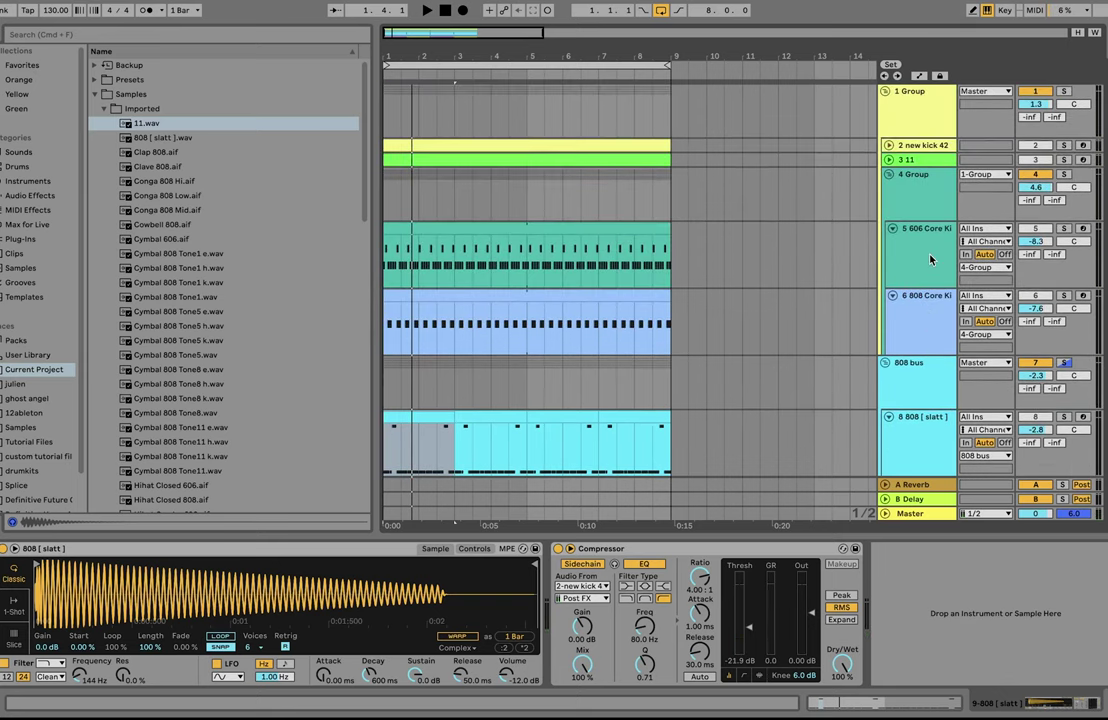
click(1065, 160)
scroll(1066, 146, down, 7)
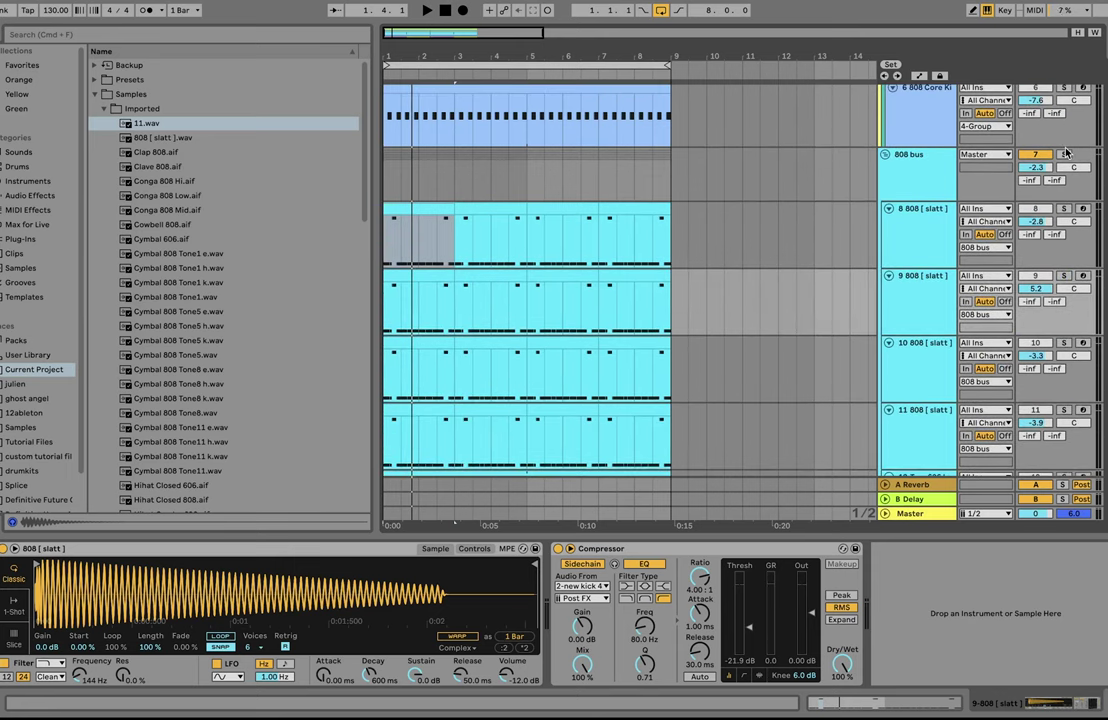
scroll(1066, 276, down, 2)
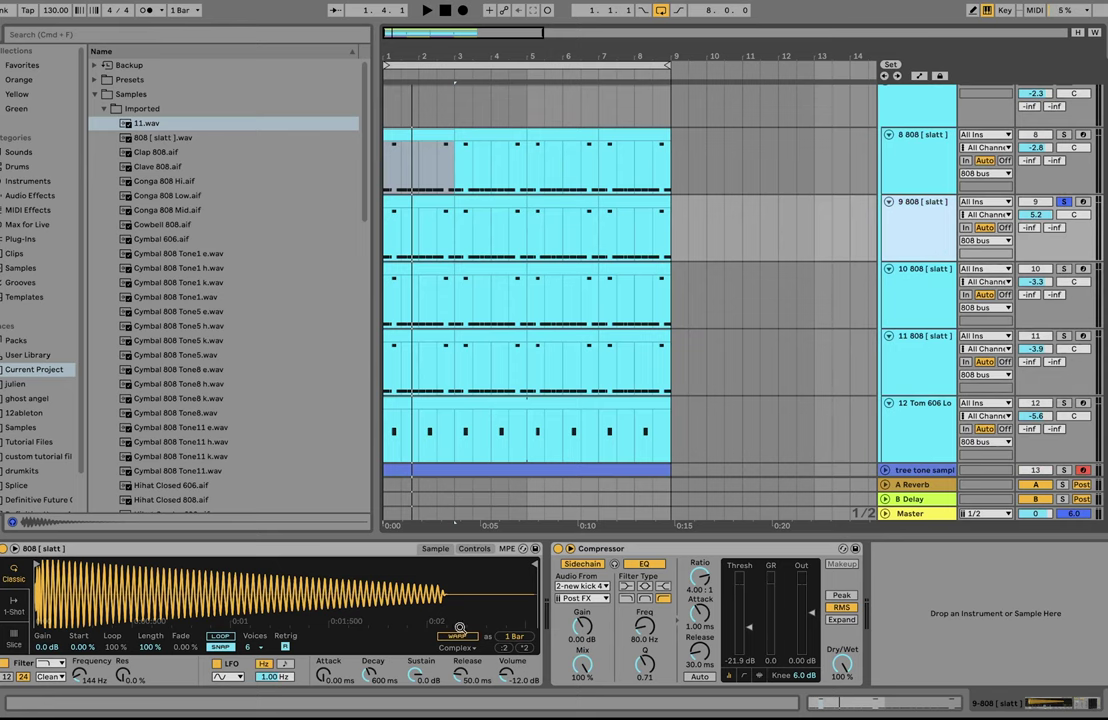
- Play the soloed 9 808 [ slatt ] track twice to hear its Compressor ducking from the kick sidechain
key(space)
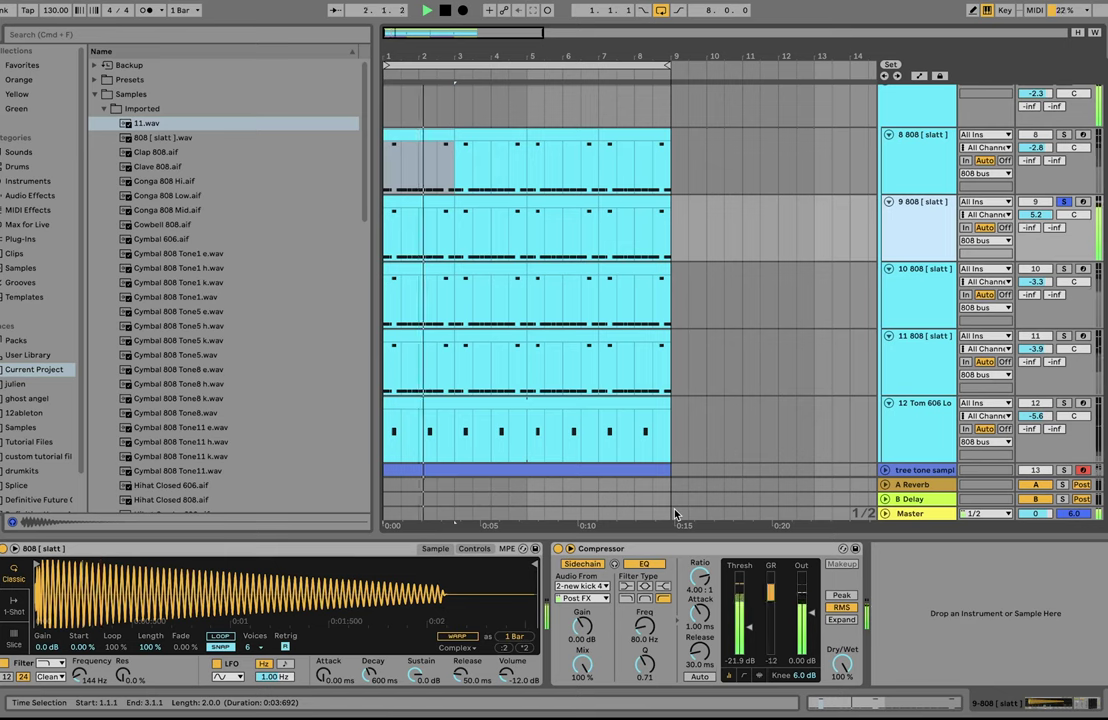
key(space)
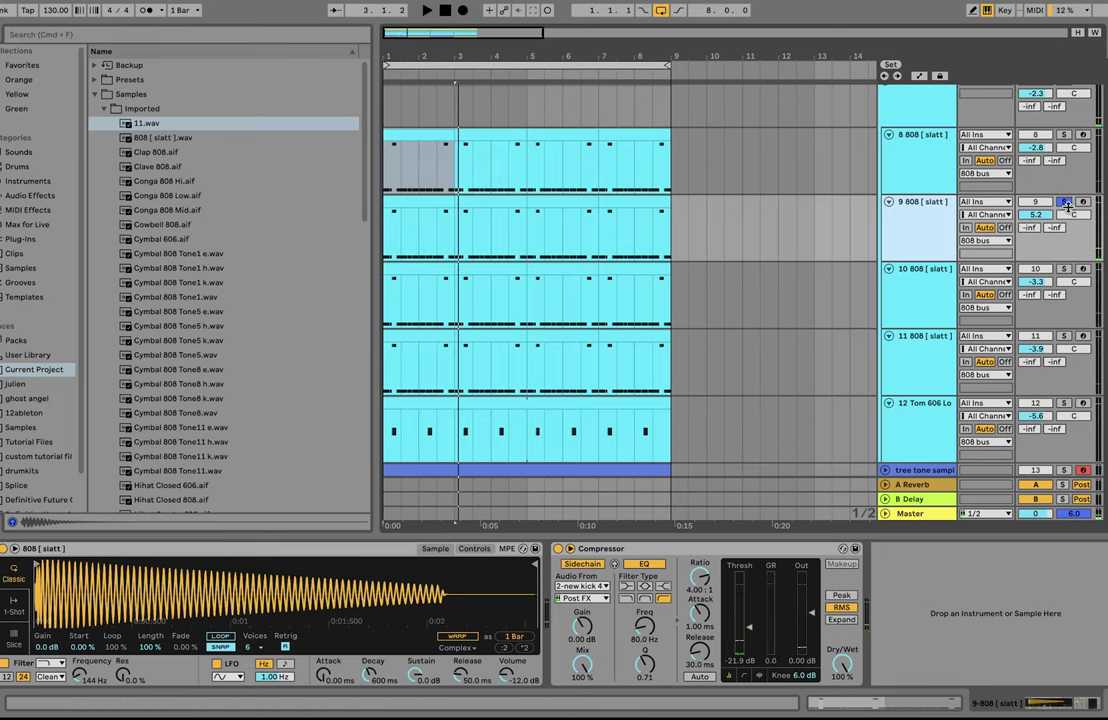
key(space)
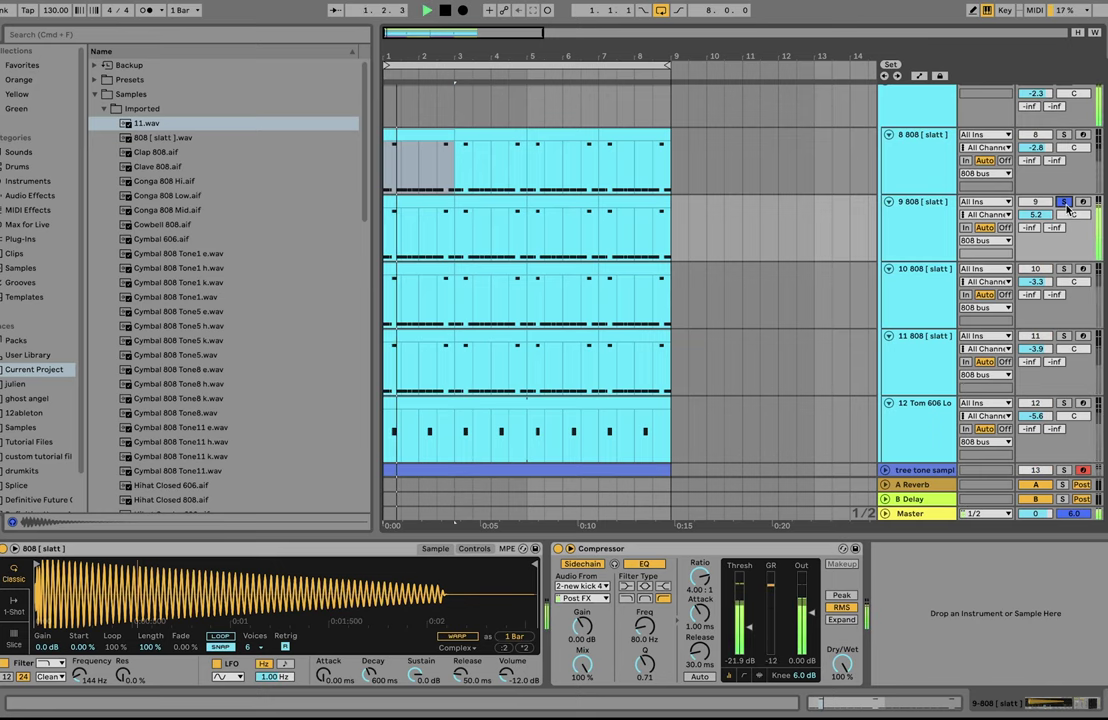
key(space)
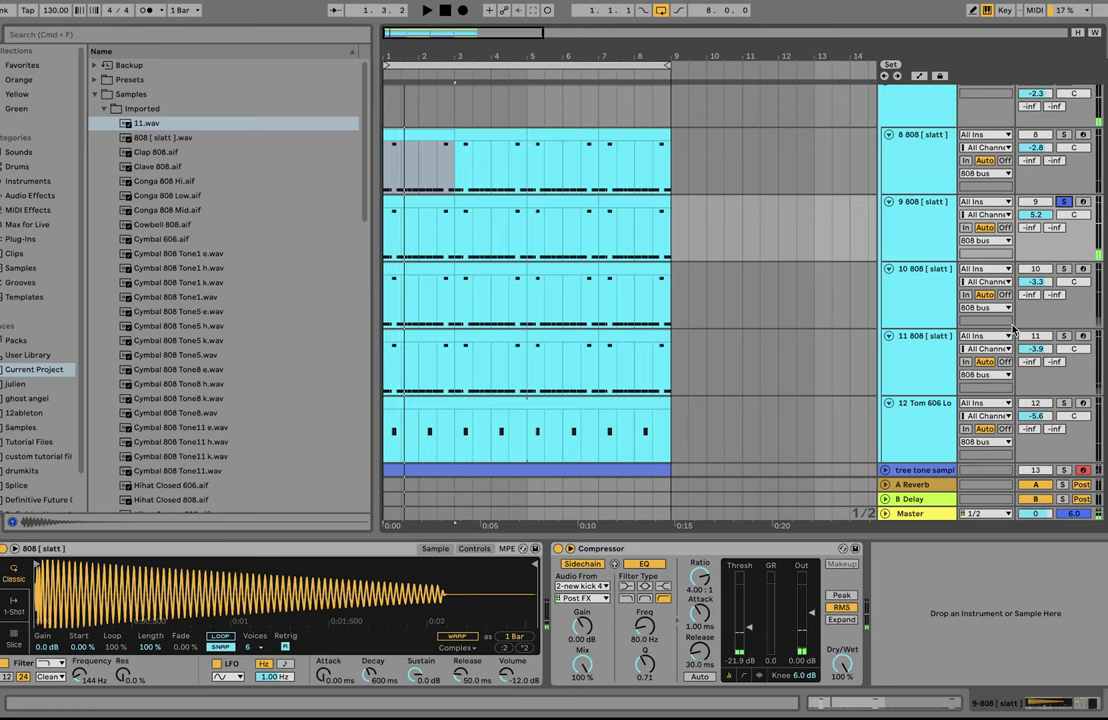